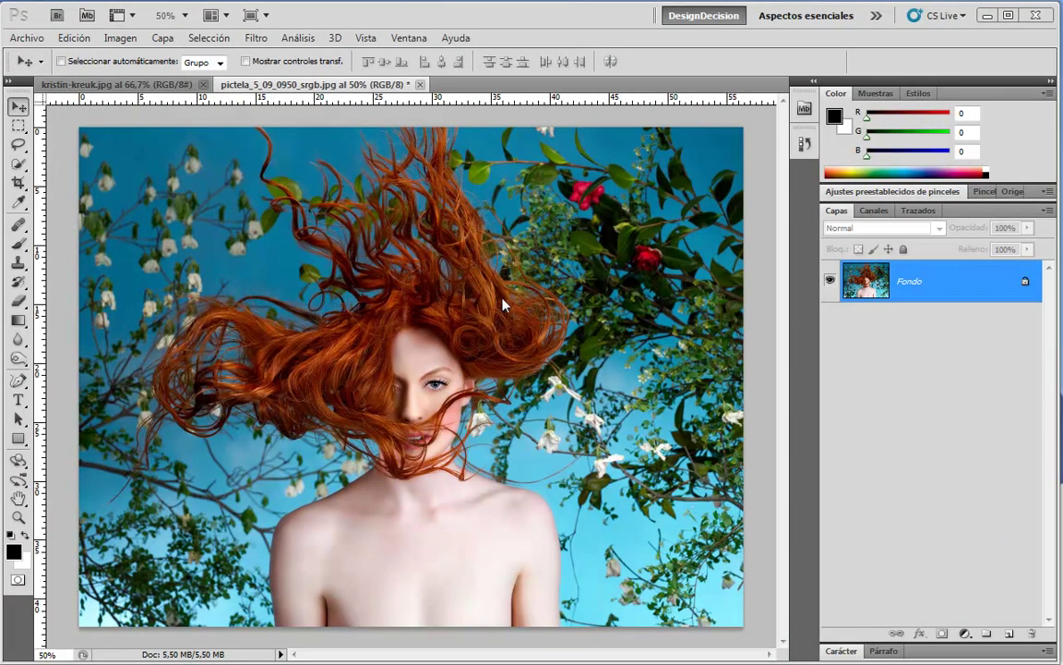
# Invert the photo's colours to a negative and back to normal, repeatedly
pyautogui.click(120, 38)
pyautogui.moveTo(131, 79)
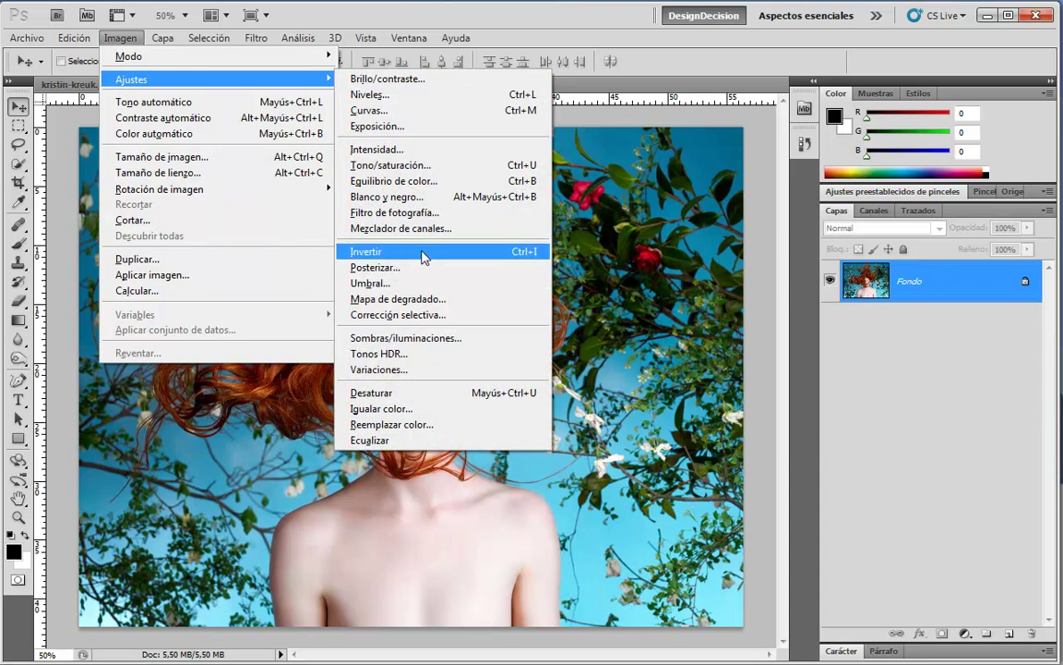
pyautogui.click(424, 256)
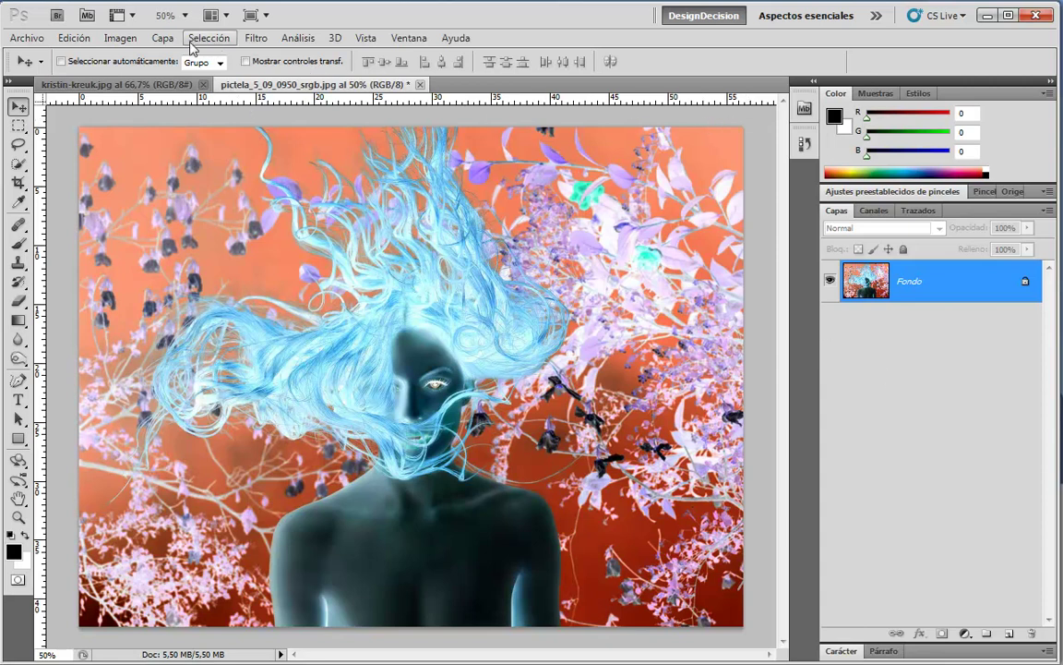
pyautogui.click(129, 41)
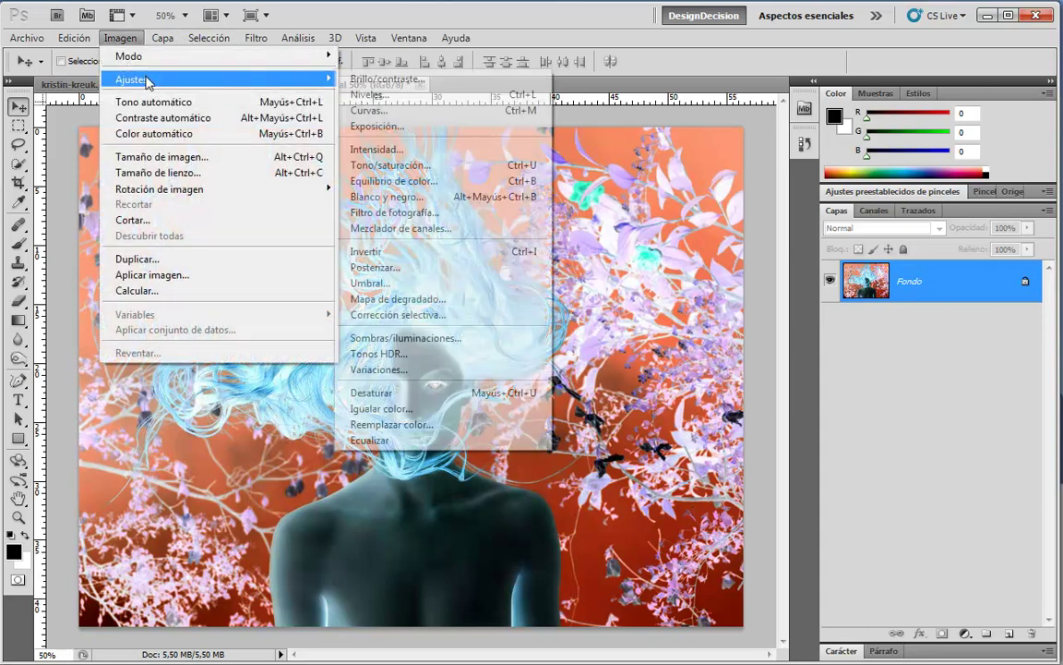
pyautogui.click(423, 251)
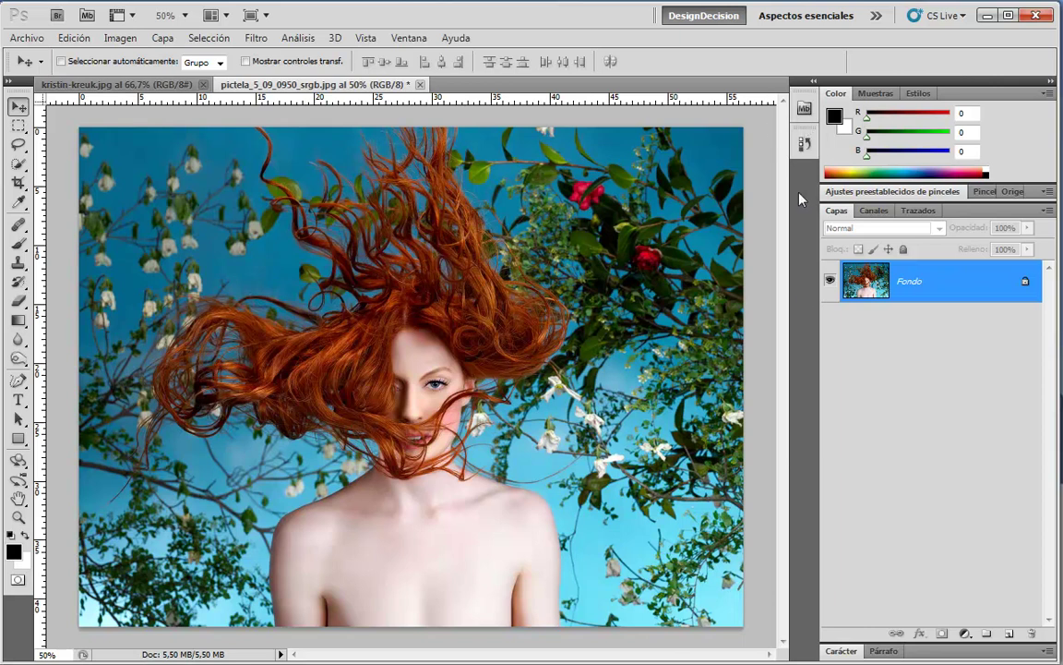
pyautogui.hotkey('ctrl', 'i')
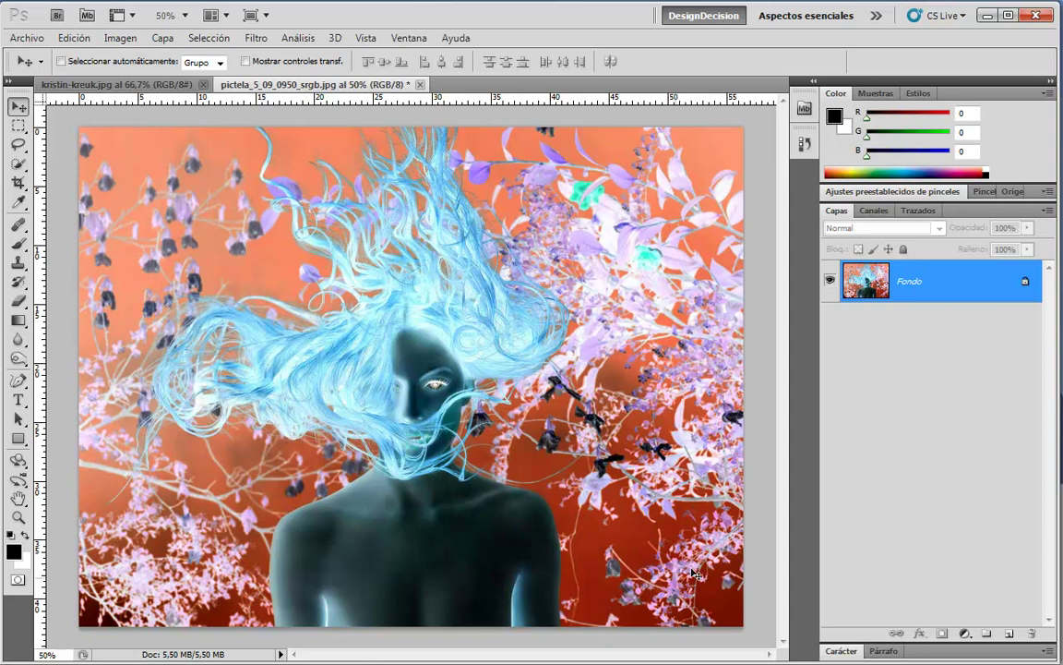
pyautogui.hotkey('ctrl', 'i')
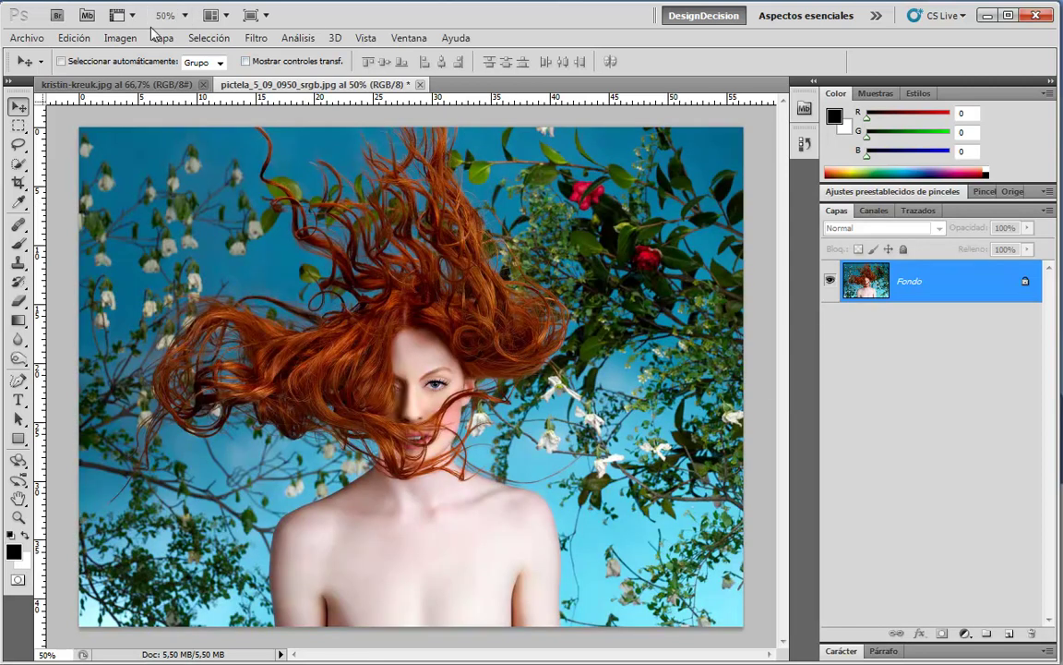
# Preview Posterize at 2 levels, then cancel it
pyautogui.click(120, 38)
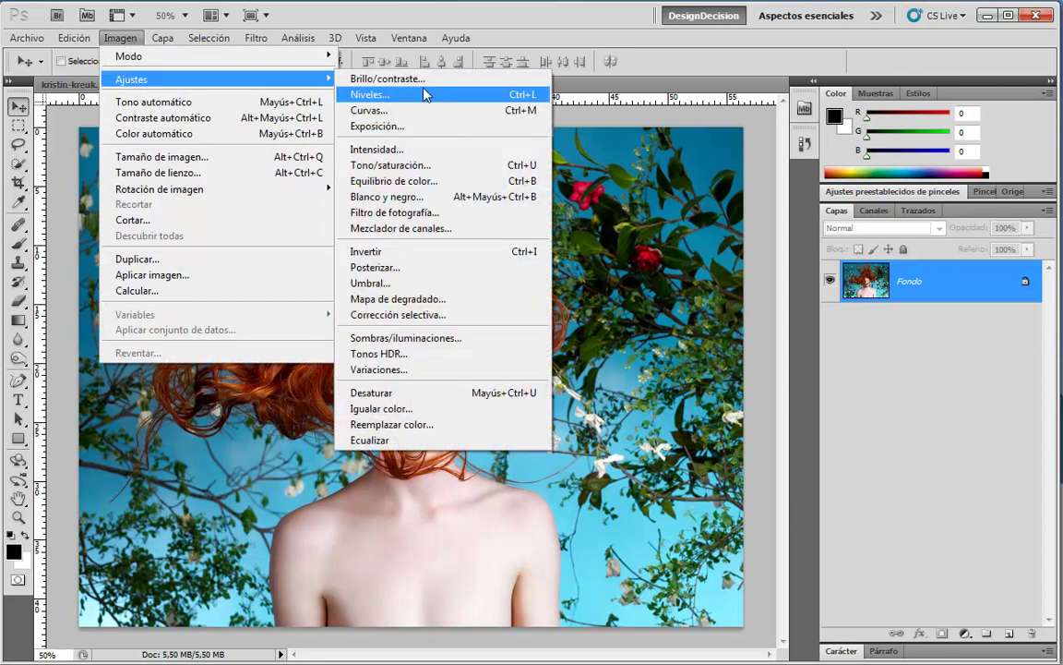
pyautogui.moveTo(131, 80)
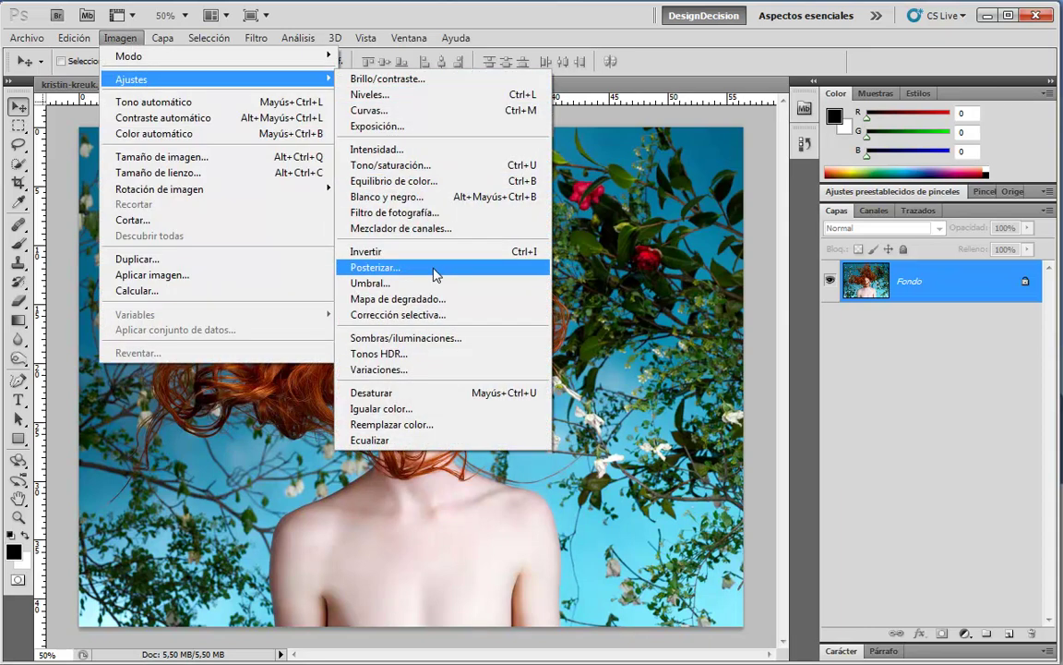
pyautogui.click(435, 269)
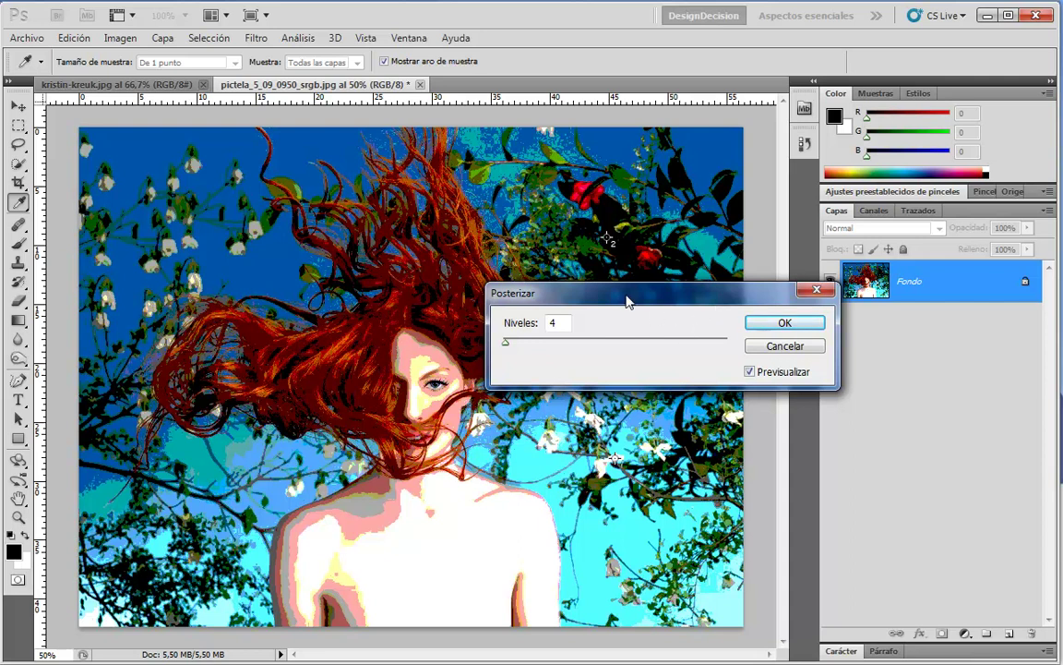
pyautogui.moveTo(625, 294); pyautogui.dragTo(671, 170)
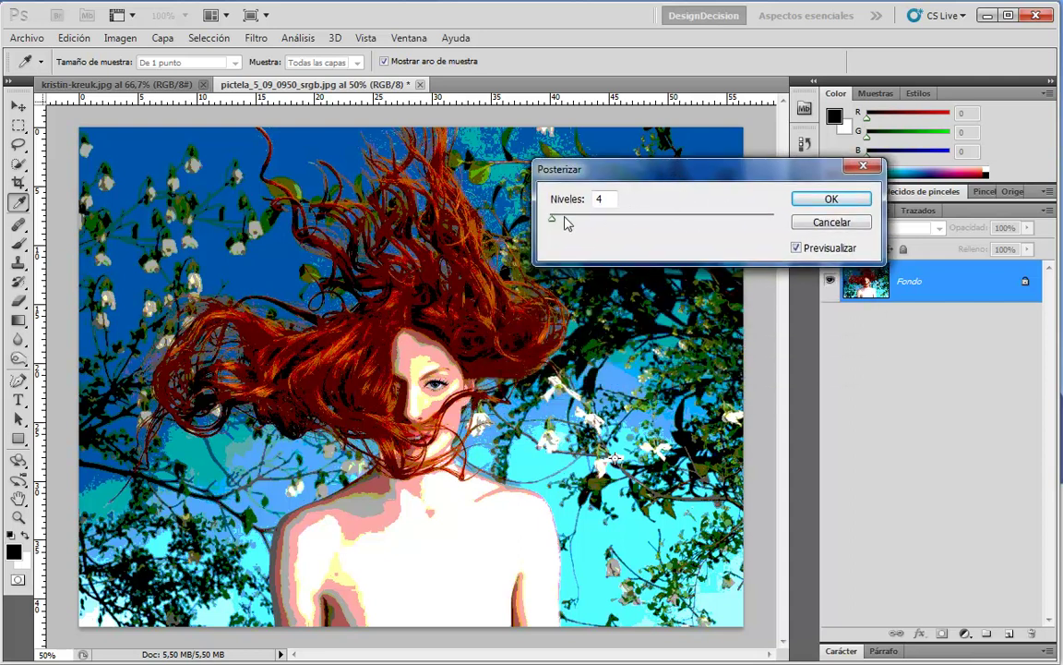
pyautogui.moveTo(552, 218); pyautogui.dragTo(550, 223)
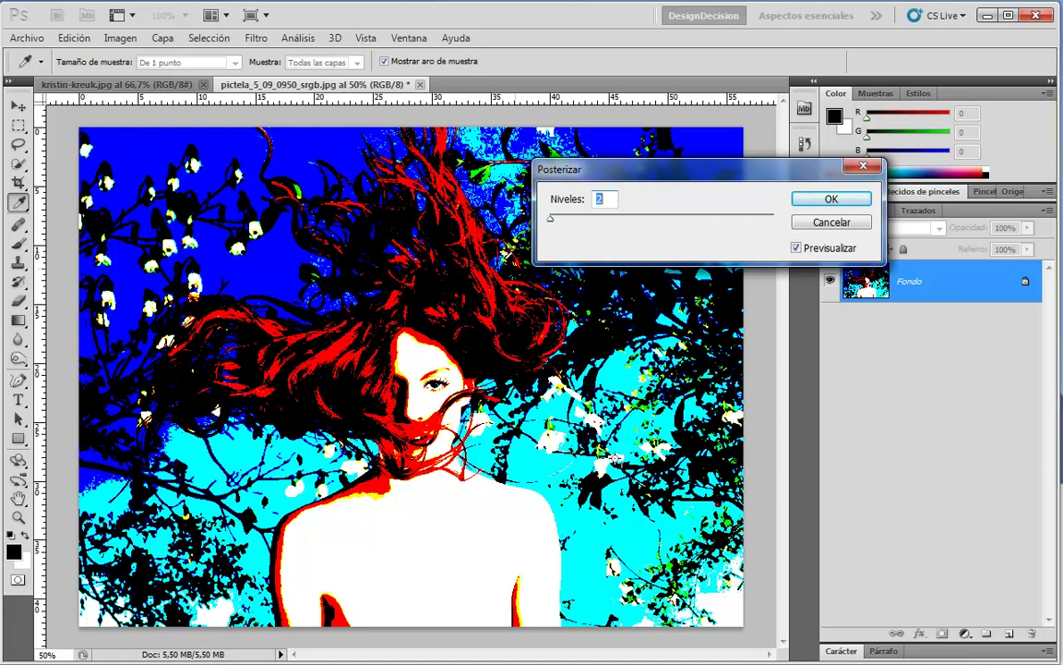
pyautogui.click(831, 221)
# Apply a Black & White conversion with the Default preset mix
pyautogui.click(119, 38)
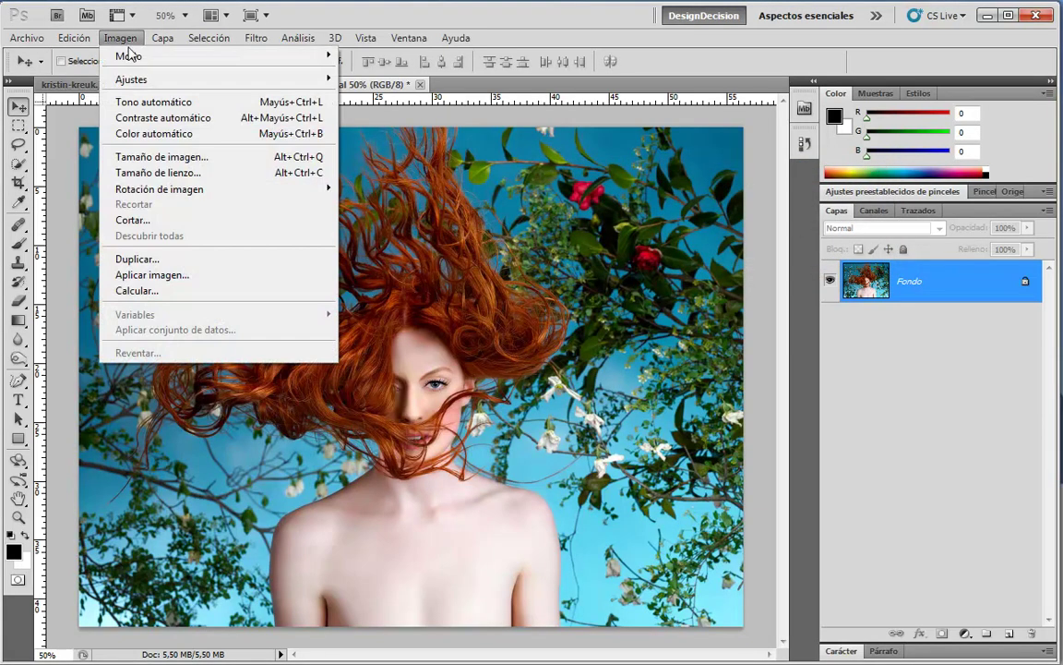
pyautogui.moveTo(131, 79)
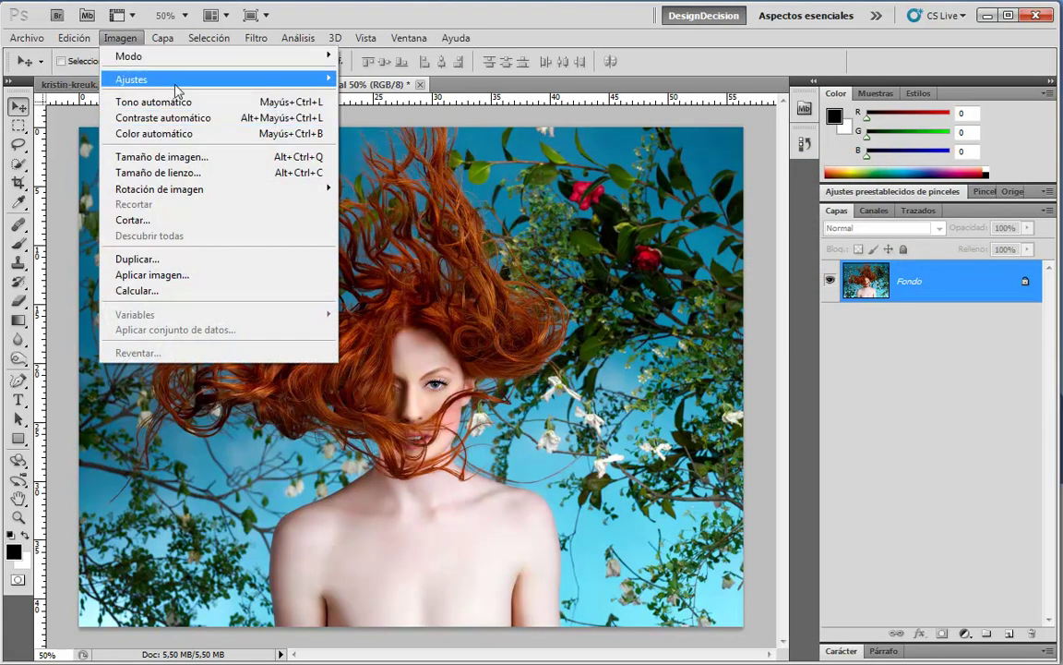
pyautogui.click(439, 196)
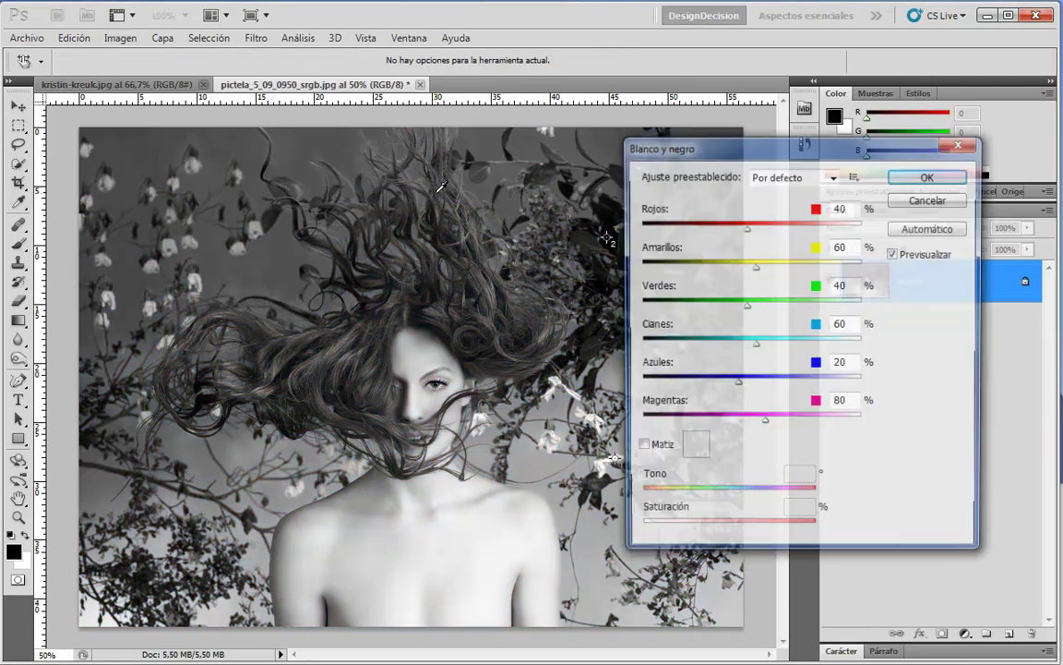
pyautogui.click(929, 176)
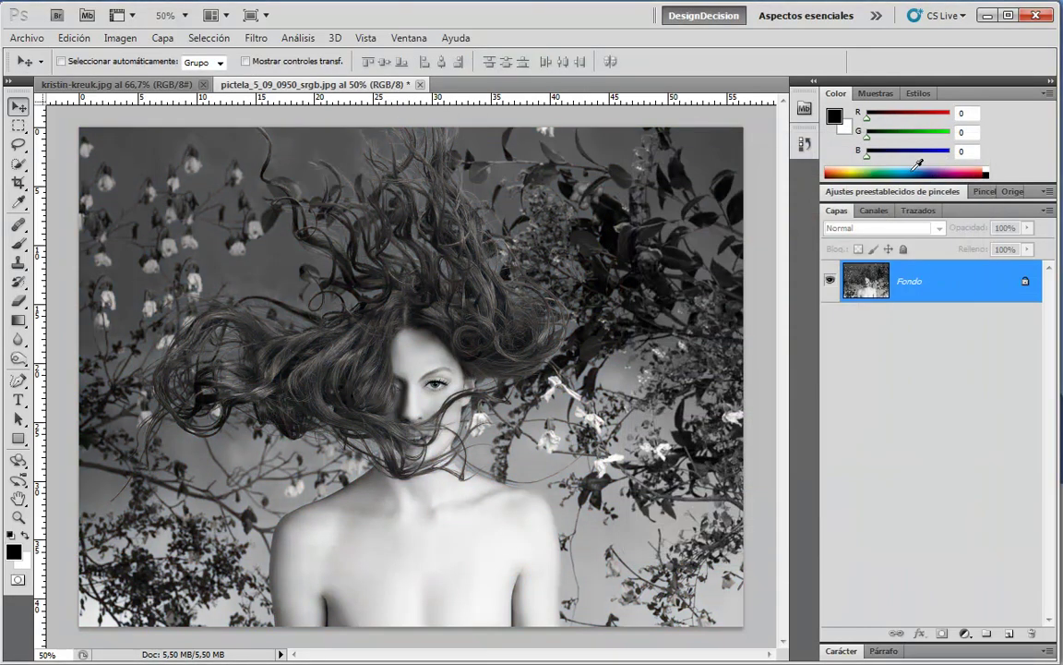
pyautogui.click(120, 38)
pyautogui.moveTo(131, 79)
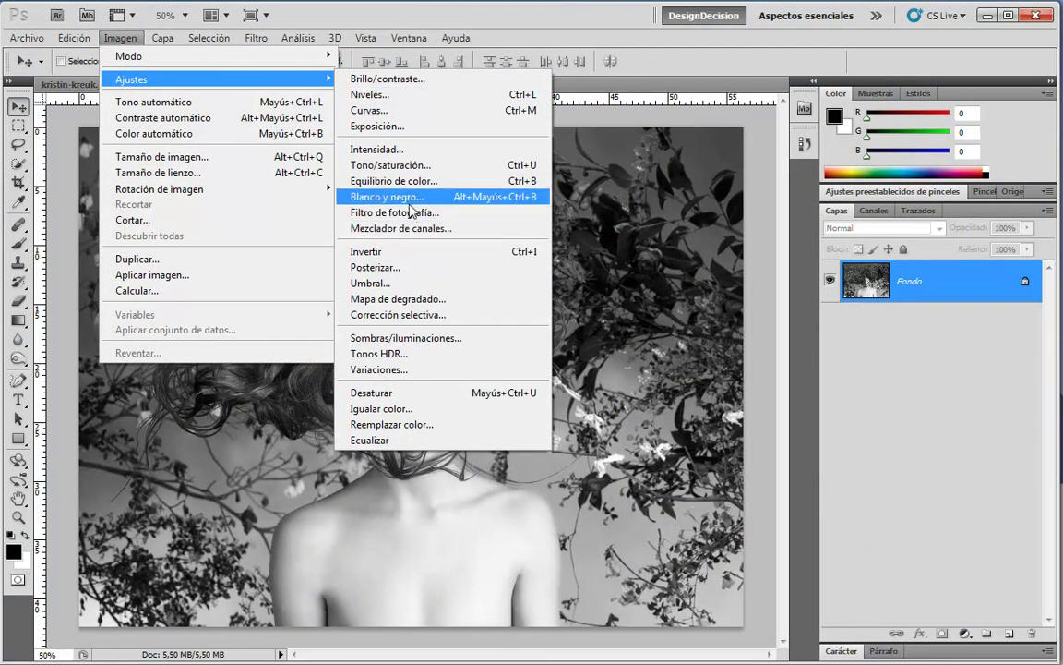
pyautogui.click(413, 268)
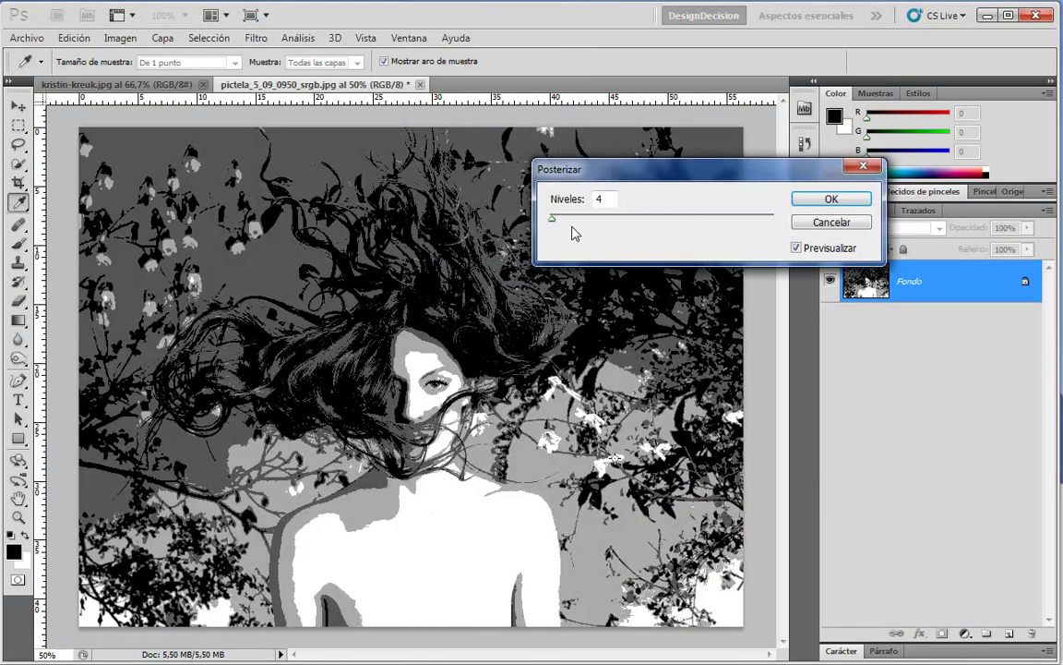
pyautogui.moveTo(560, 221); pyautogui.dragTo(551, 225)
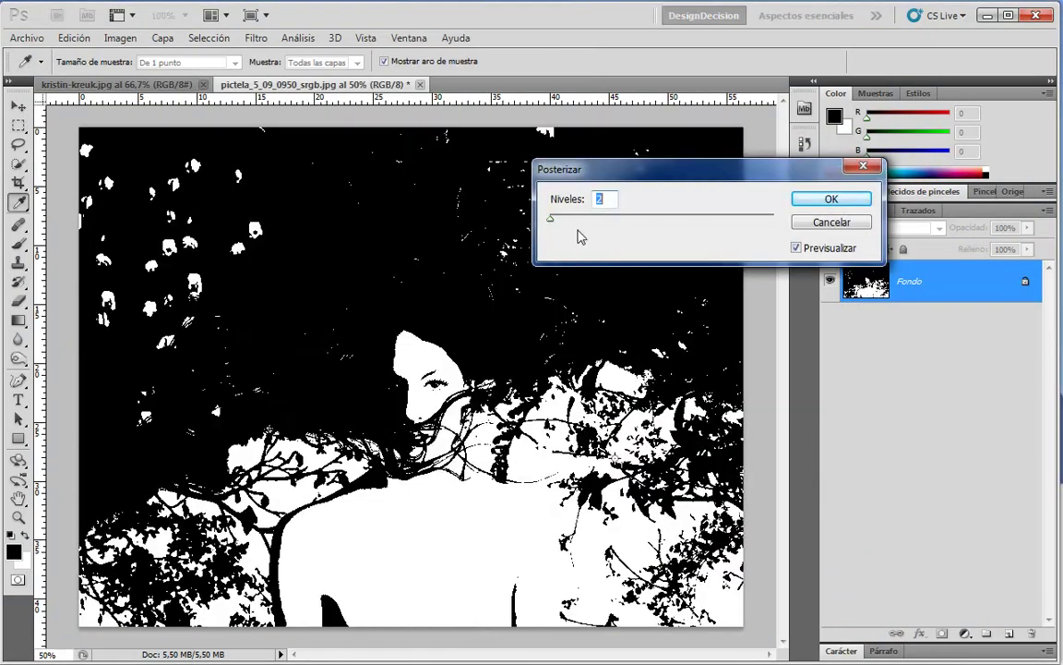
pyautogui.moveTo(551, 224); pyautogui.dragTo(554, 225)
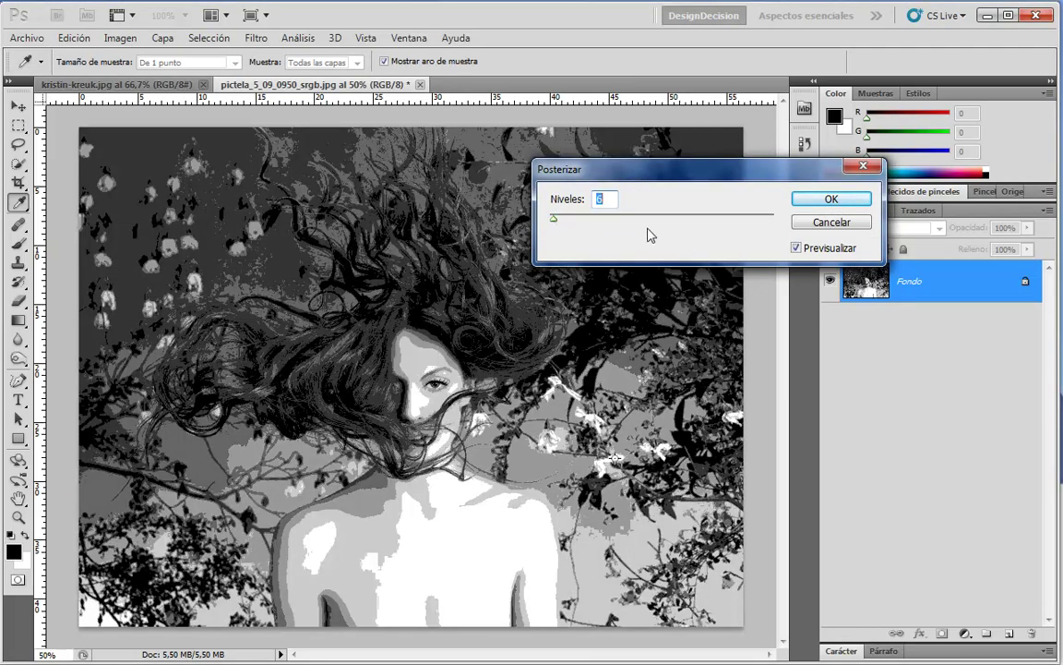
pyautogui.moveTo(554, 225); pyautogui.dragTo(551, 224)
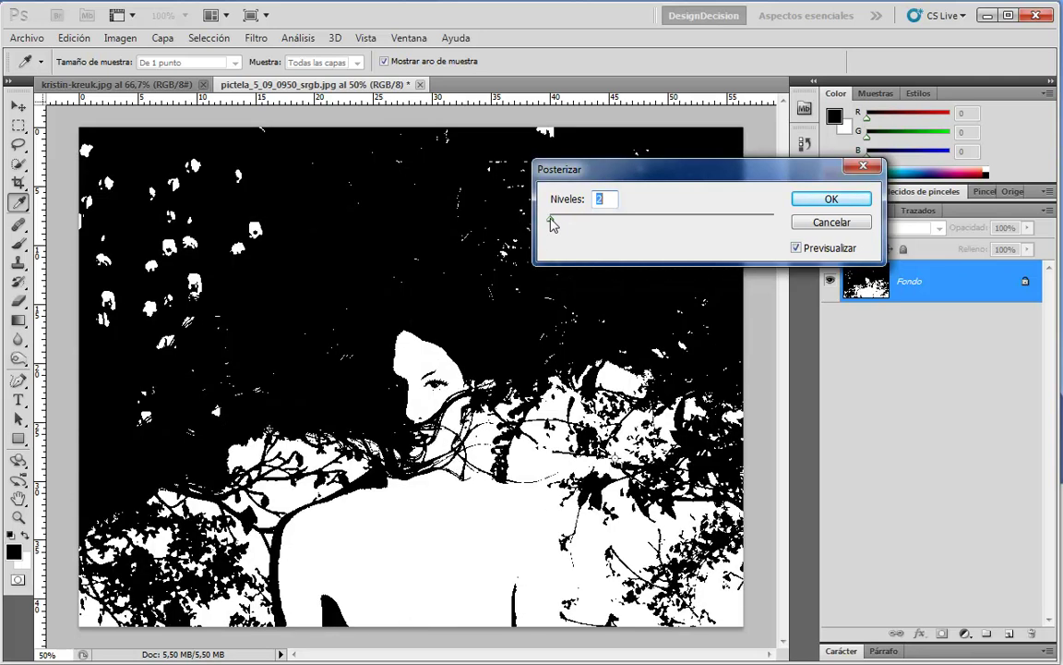
pyautogui.moveTo(551, 224); pyautogui.dragTo(550, 227)
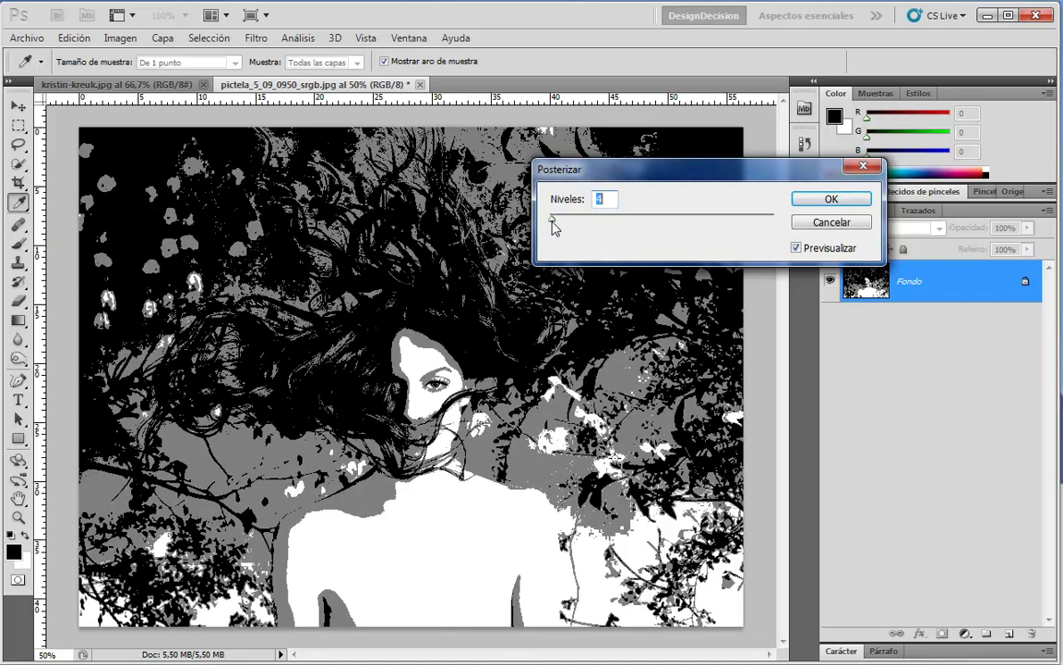
pyautogui.moveTo(553, 227); pyautogui.dragTo(552, 227)
pyautogui.moveTo(552, 227); pyautogui.dragTo(558, 228)
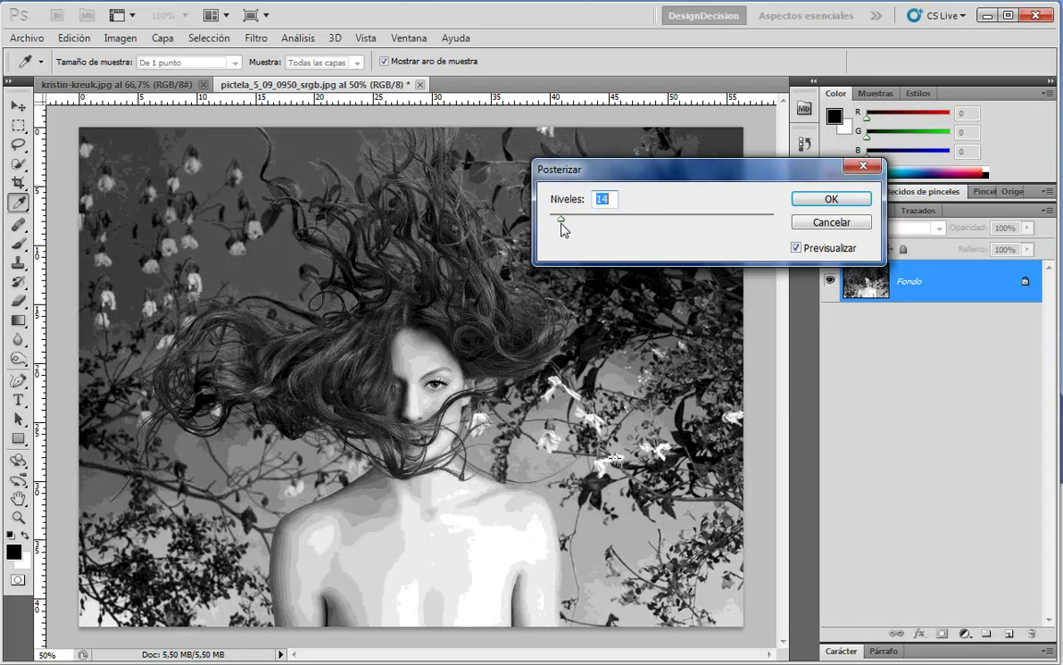
pyautogui.click(831, 222)
pyautogui.press('v')
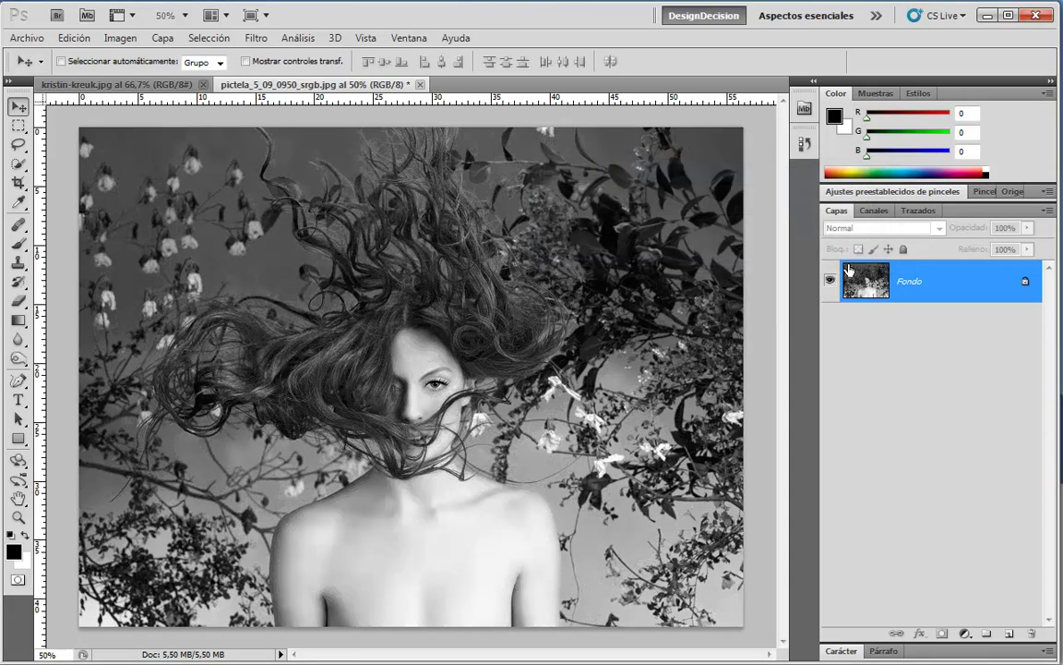
pyautogui.hotkey('ctrl', 'z')
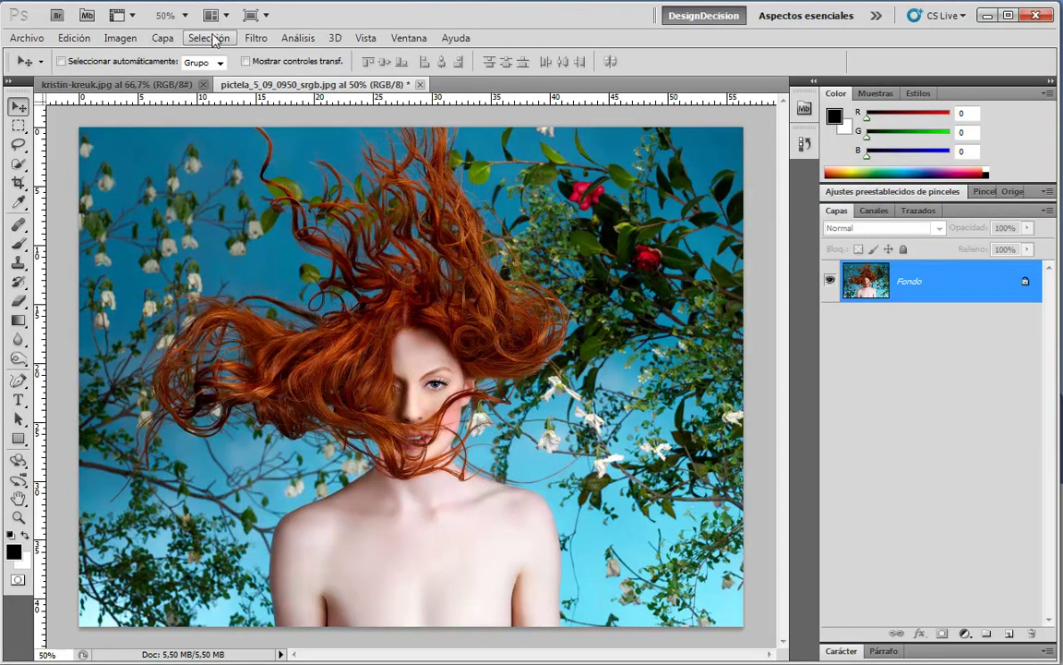
pyautogui.click(120, 37)
pyautogui.moveTo(131, 79)
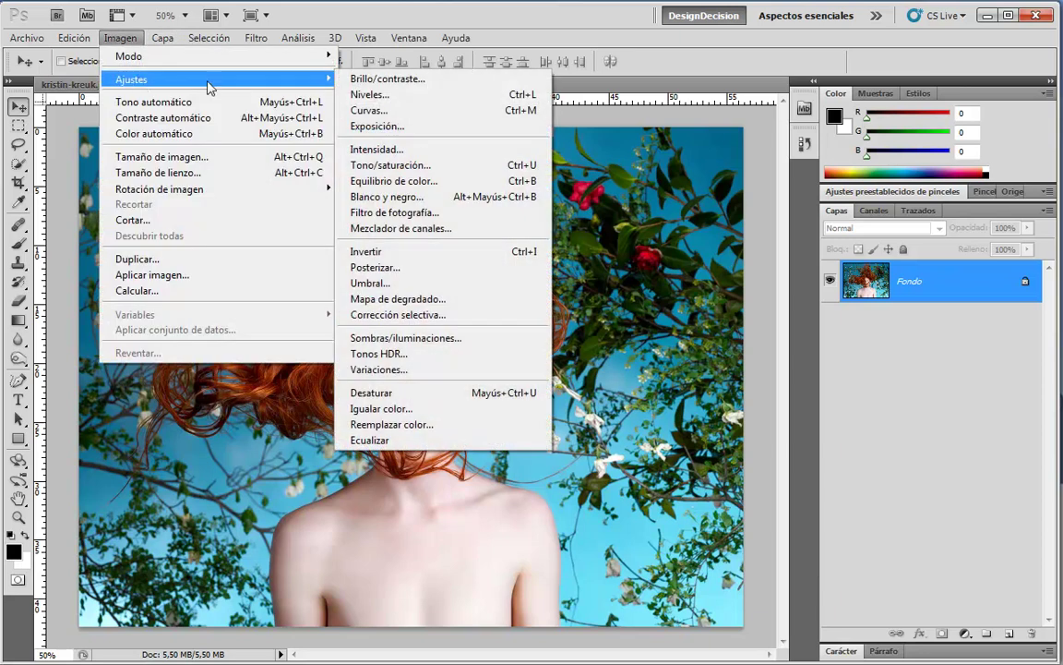
pyautogui.click(455, 283)
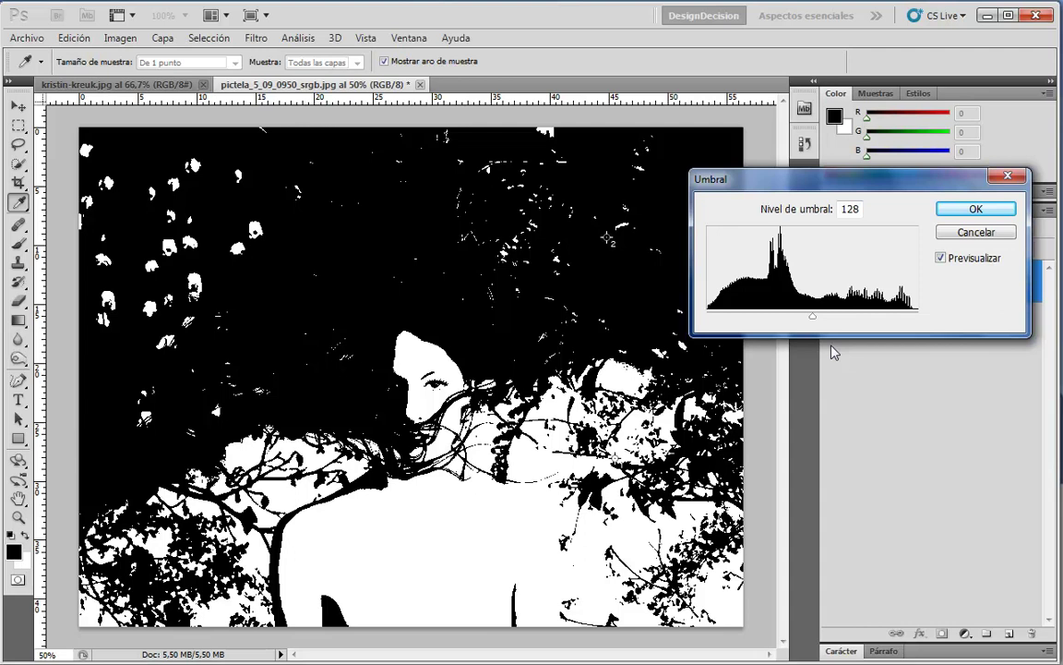
pyautogui.moveTo(813, 318); pyautogui.dragTo(777, 317)
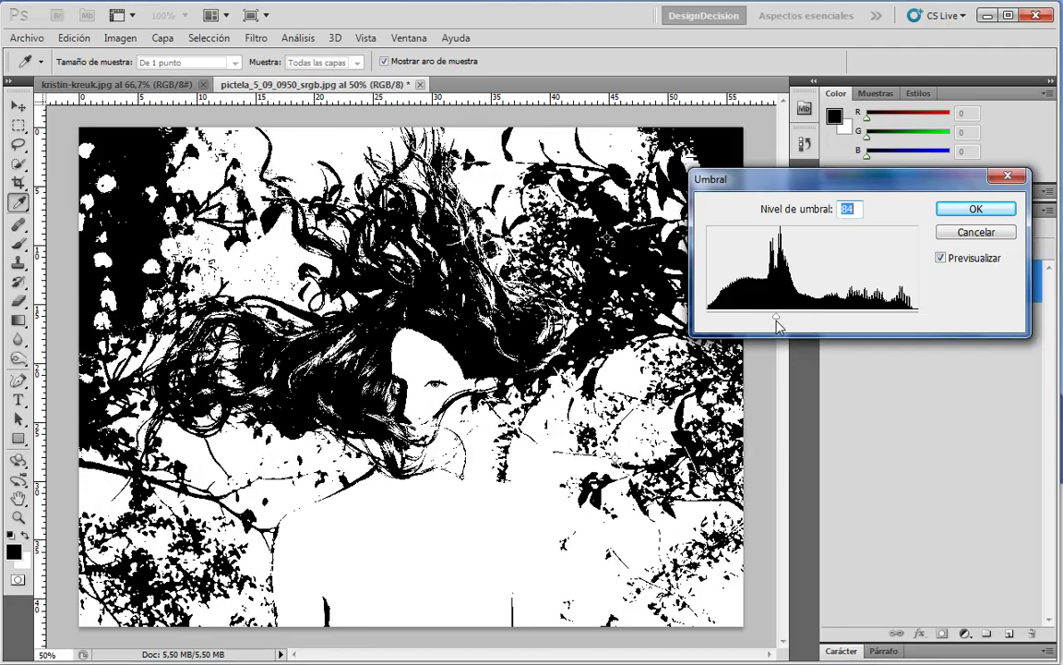
pyautogui.moveTo(776, 317); pyautogui.dragTo(765, 317)
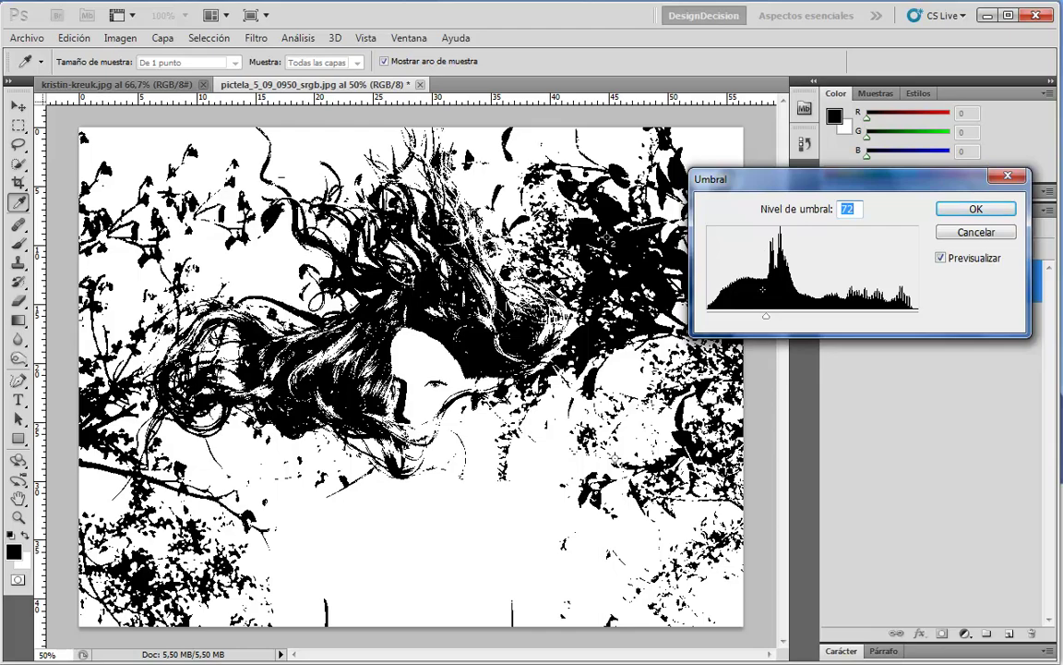
pyautogui.moveTo(766, 316)
pyautogui.mouseDown()
pyautogui.moveTo(742, 319)
pyautogui.moveTo(837, 324)
pyautogui.moveTo(799, 317)
pyautogui.mouseUp()
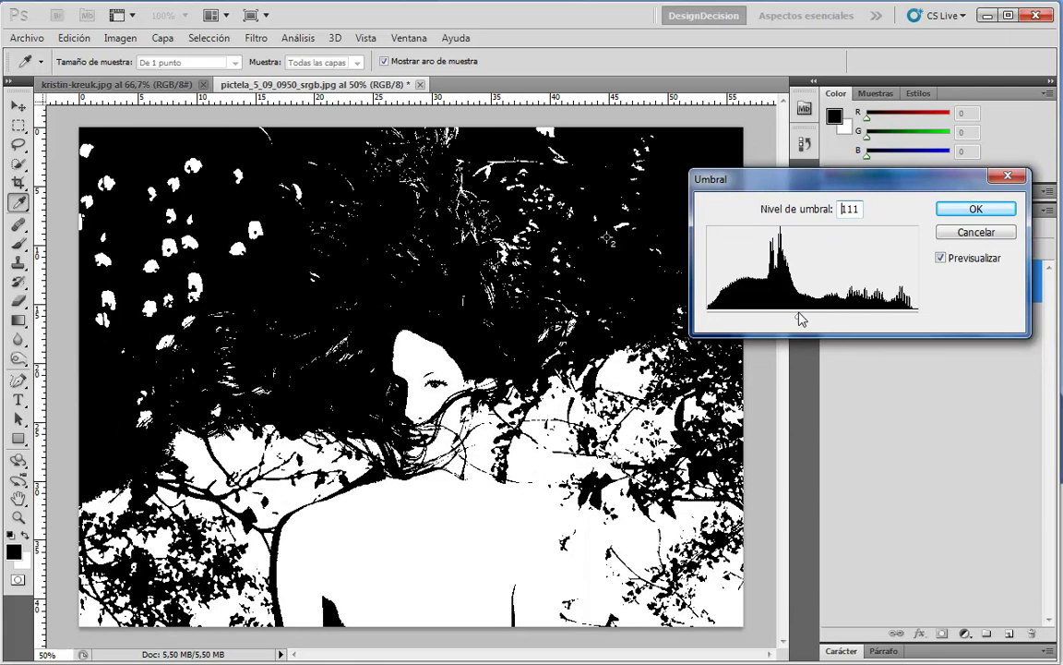
pyautogui.click(978, 233)
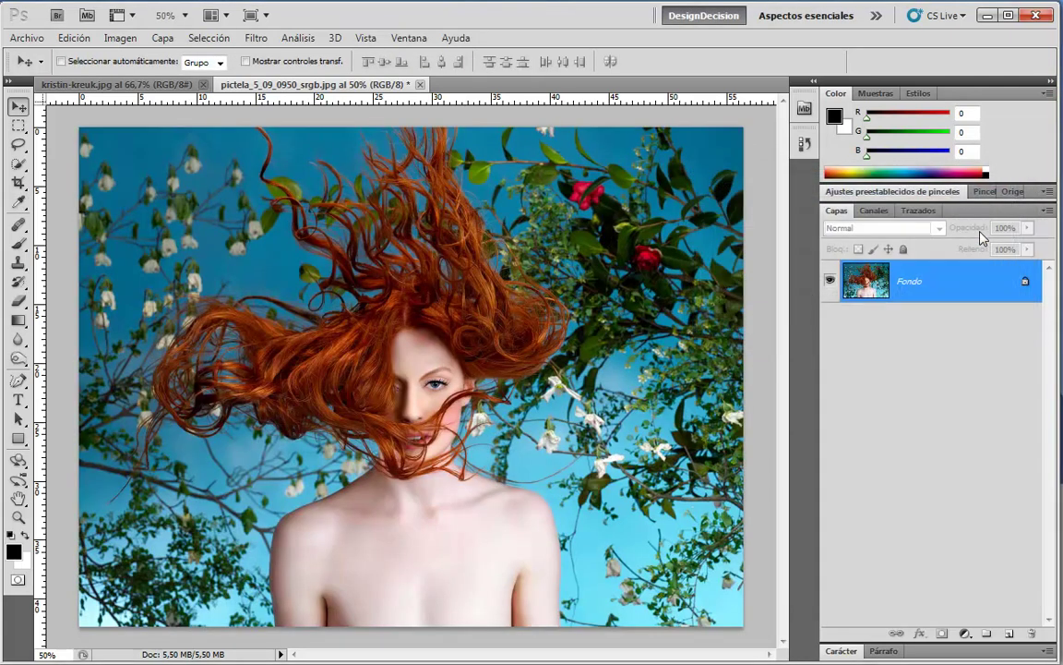
pyautogui.click(120, 38)
pyautogui.moveTo(131, 79)
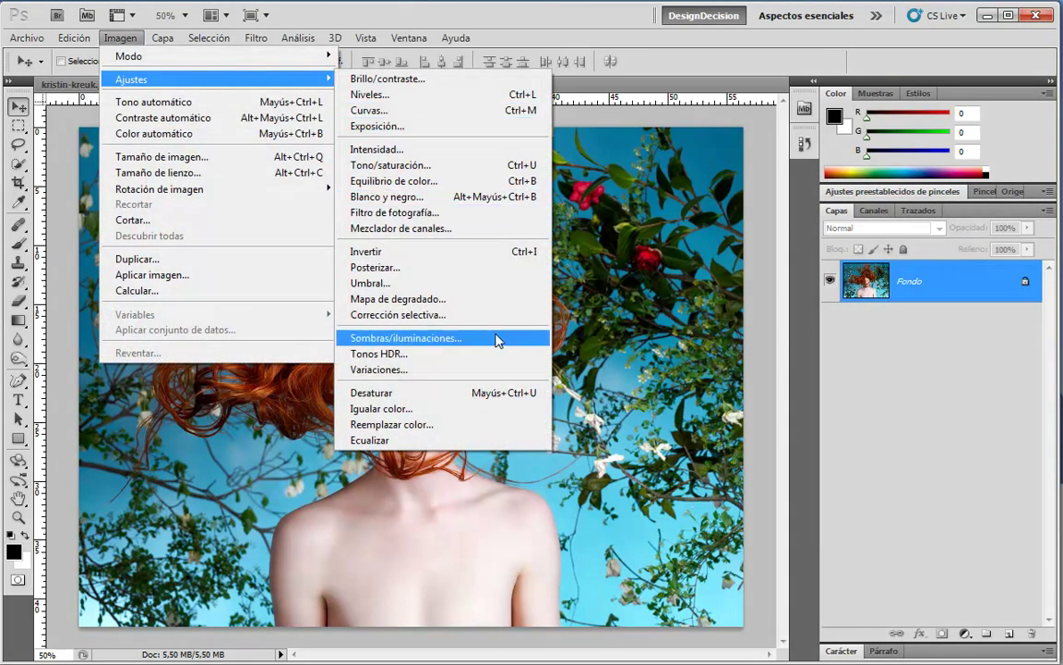
pyautogui.click(480, 299)
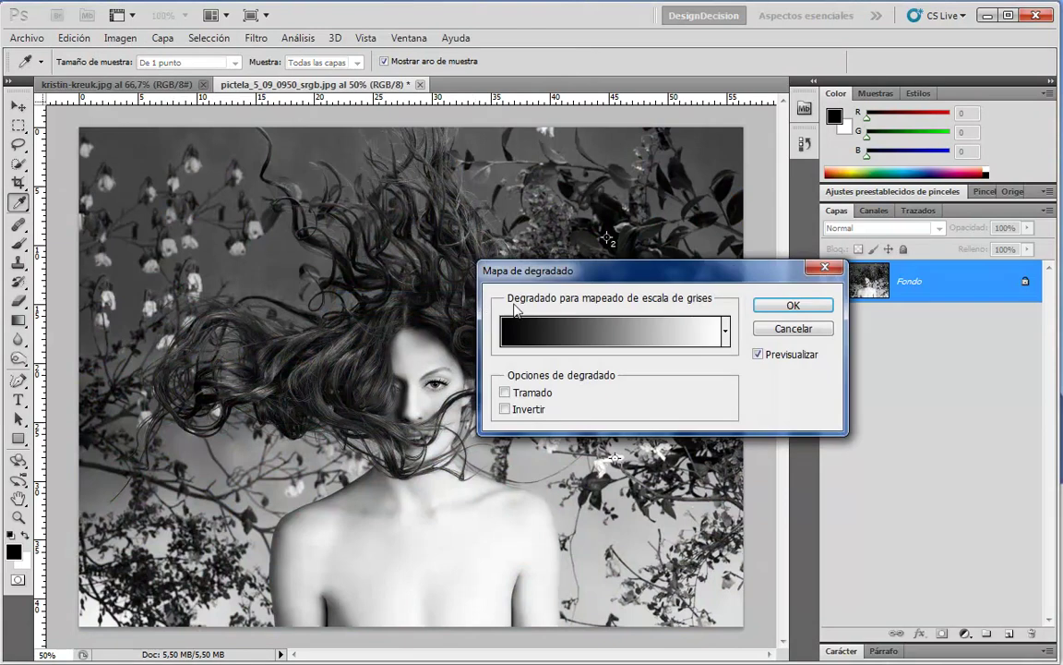
pyautogui.moveTo(637, 269)
pyautogui.mouseDown()
pyautogui.moveTo(726, 175)
pyautogui.moveTo(707, 198)
pyautogui.mouseUp()
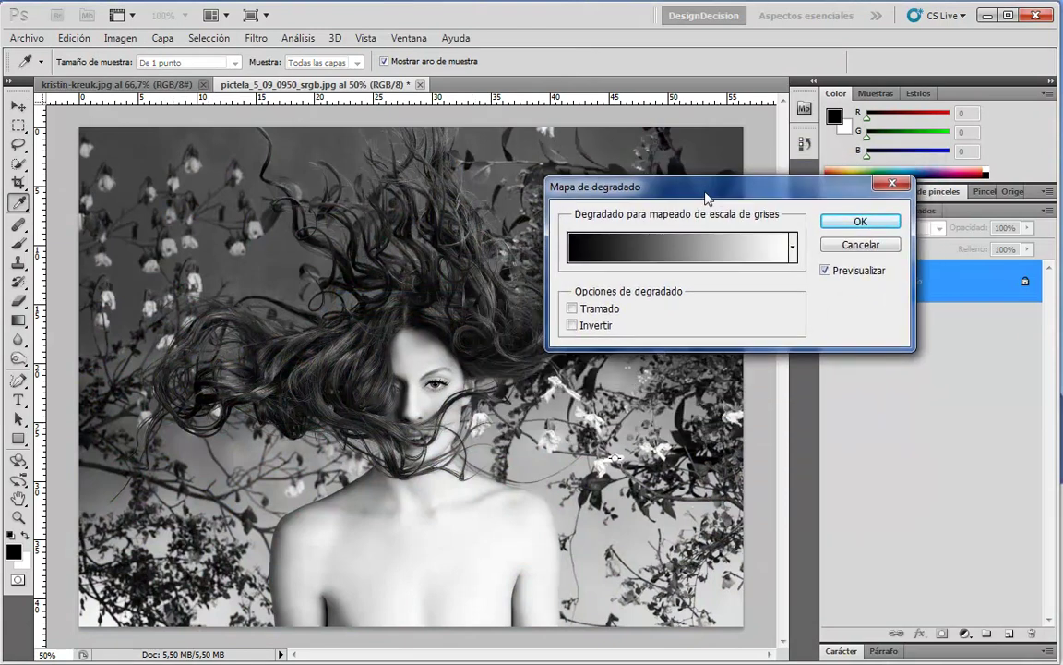
pyautogui.click(792, 247)
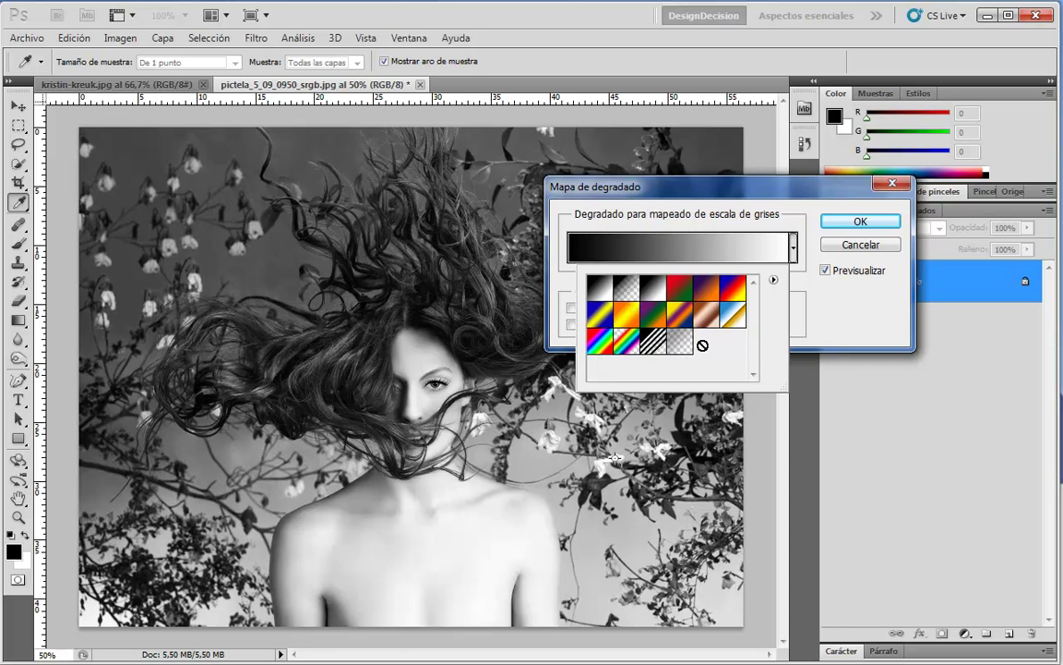
pyautogui.click(628, 319)
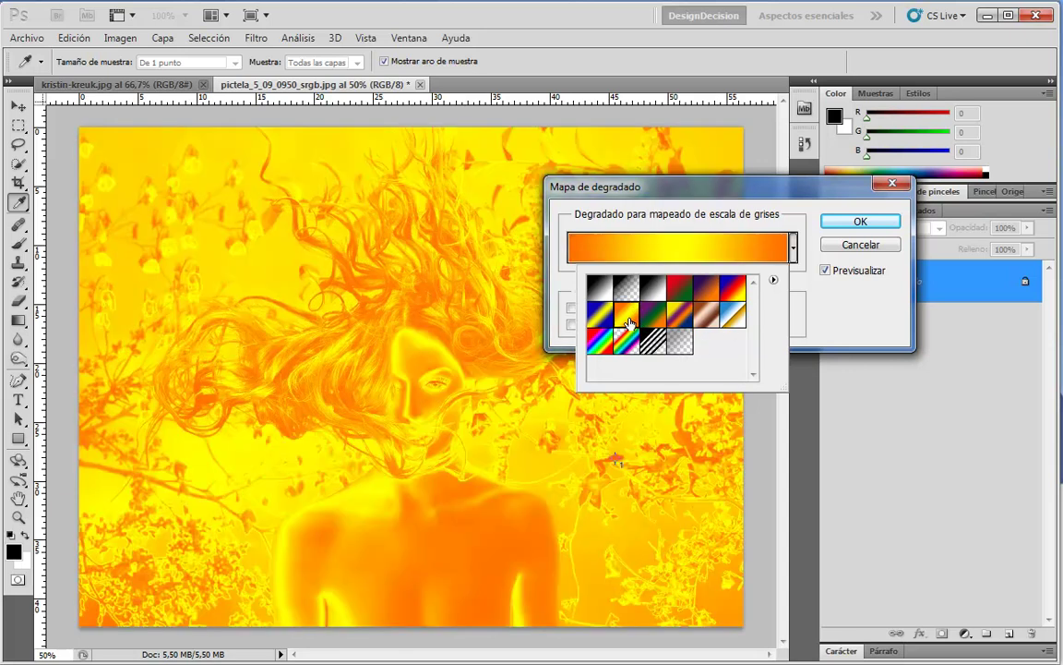
pyautogui.click(736, 319)
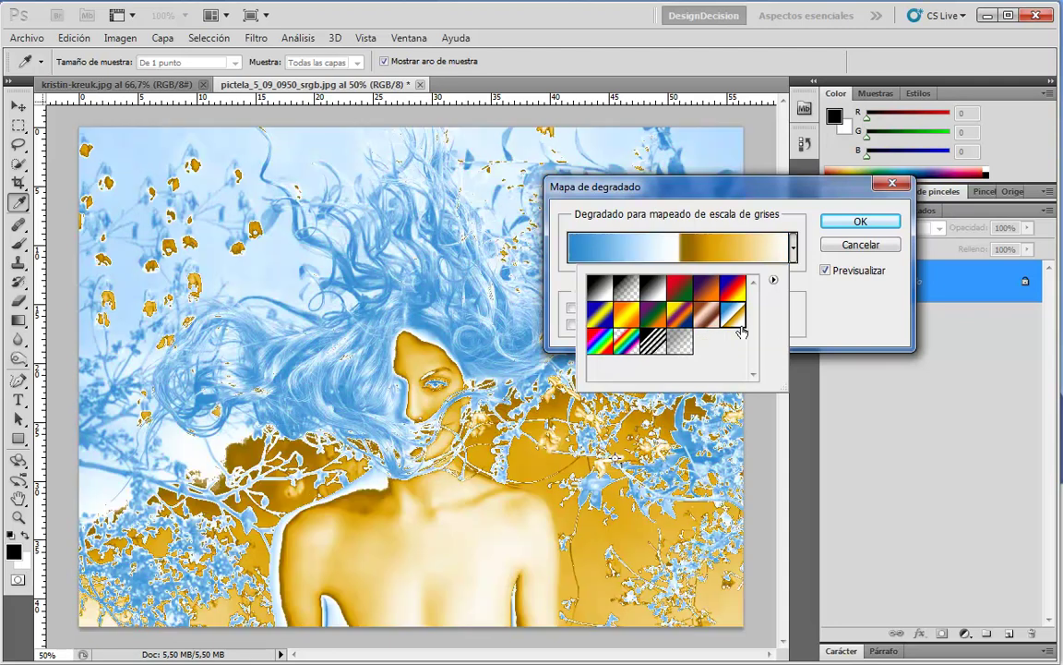
pyautogui.click(711, 317)
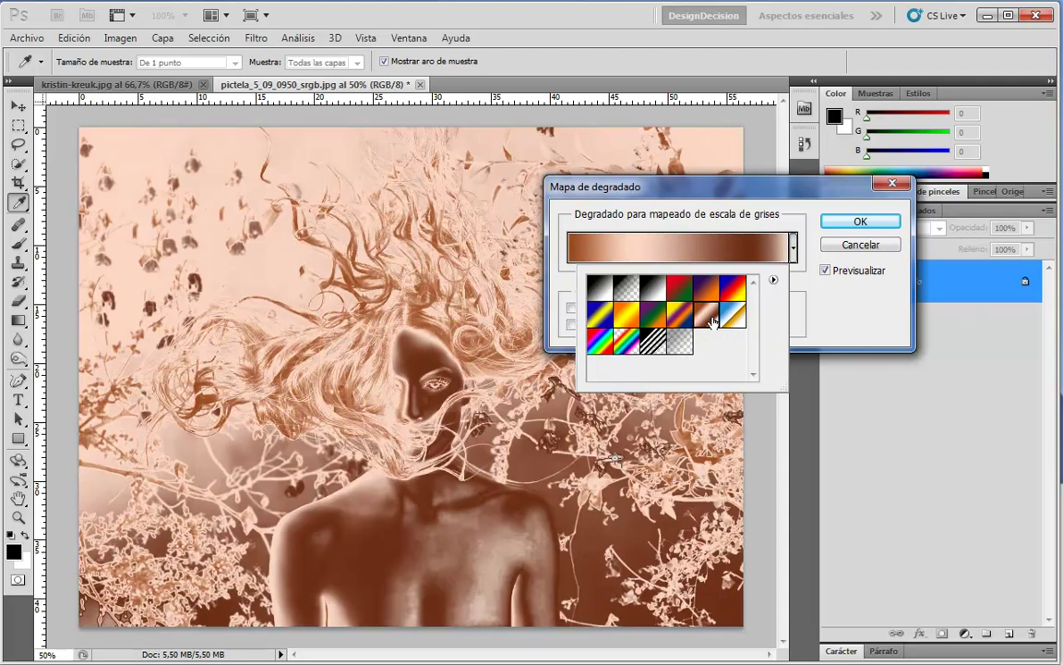
pyautogui.click(675, 318)
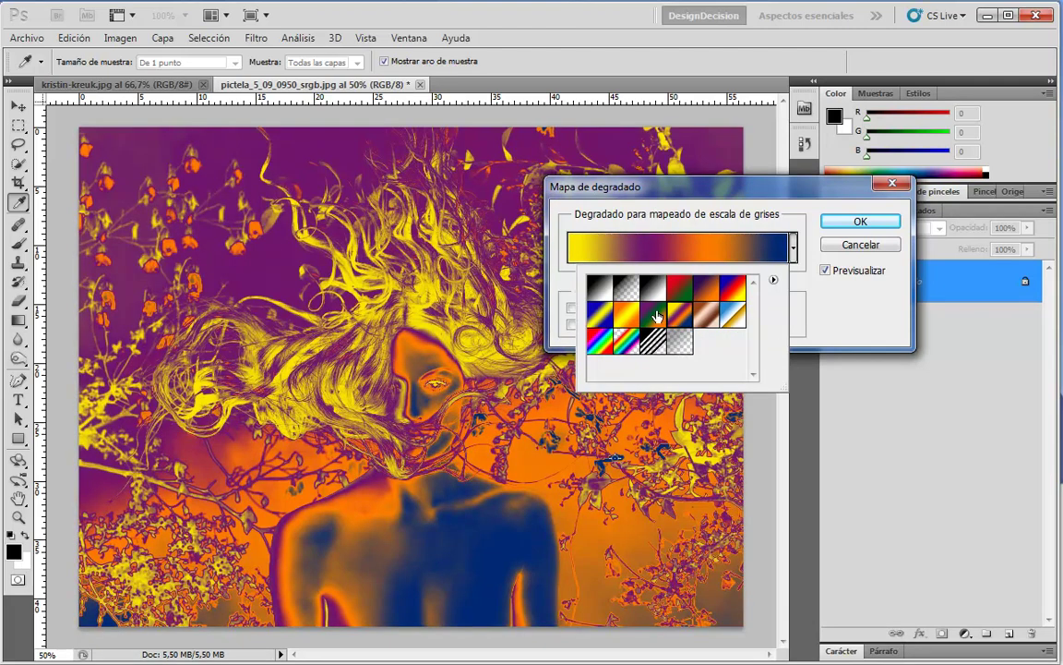
pyautogui.click(655, 316)
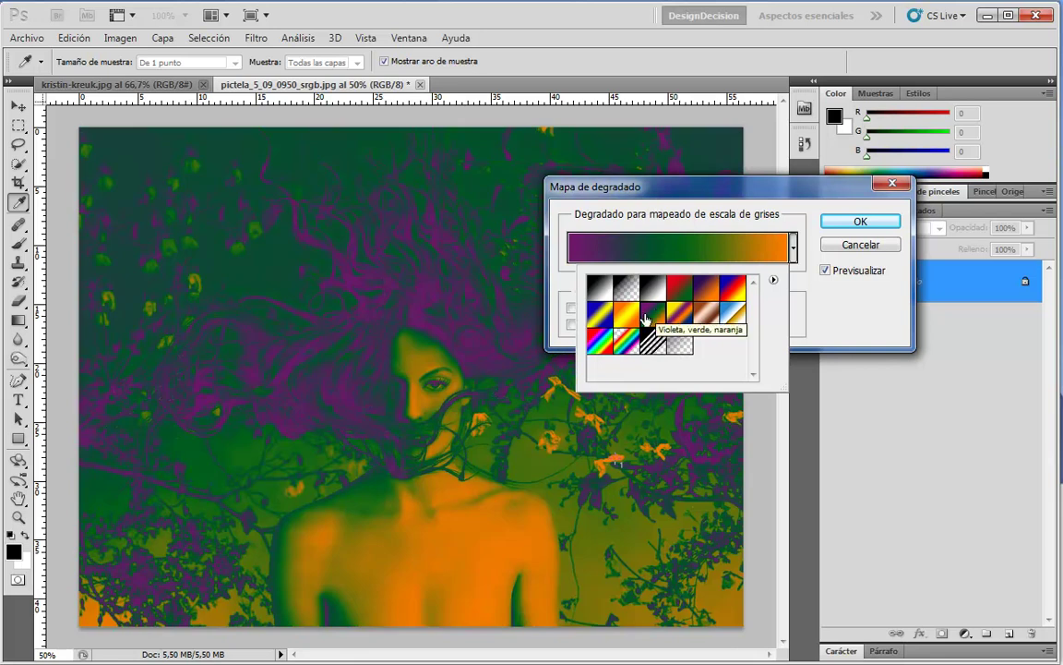
pyautogui.click(606, 341)
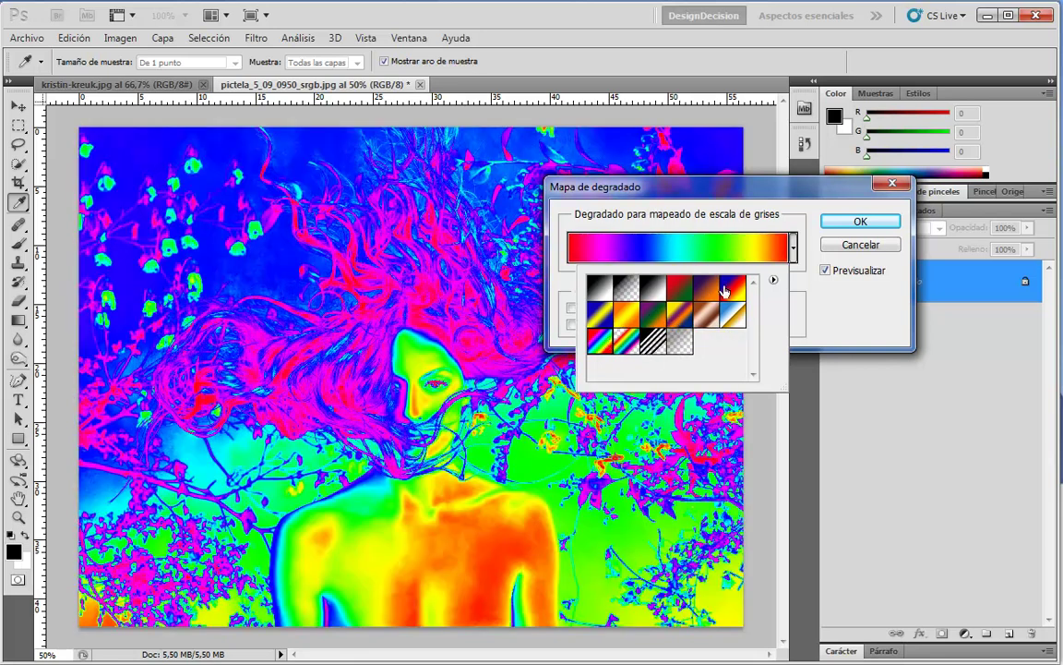
pyautogui.click(712, 291)
pyautogui.click(863, 224)
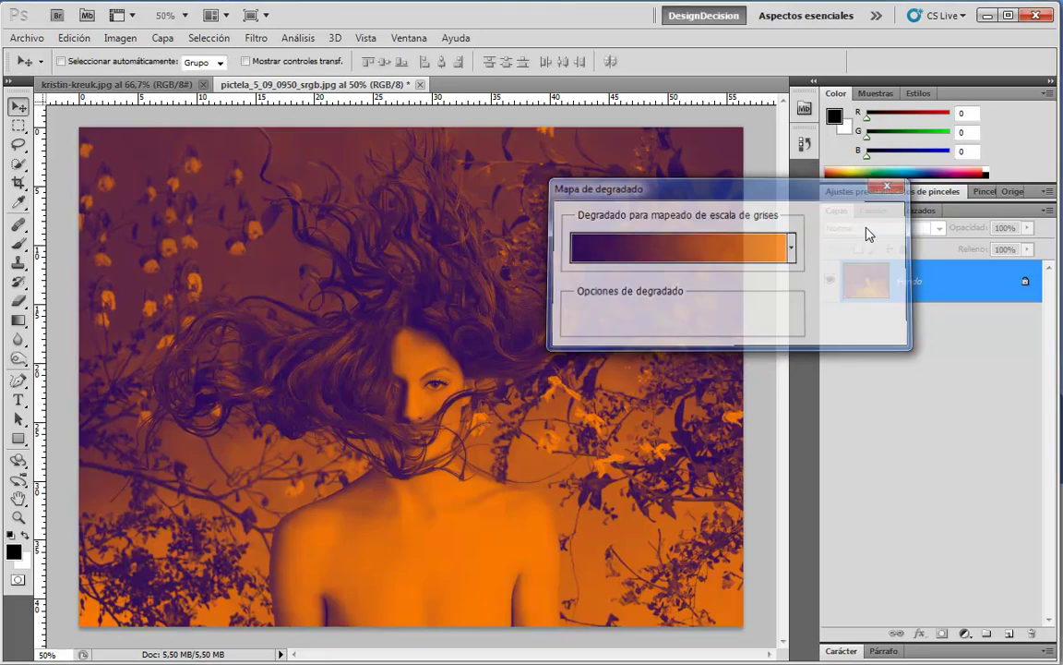
# Undo the gradient map and set Selective Color cyan in the Reds to +100
pyautogui.hotkey('ctrl', 'z')
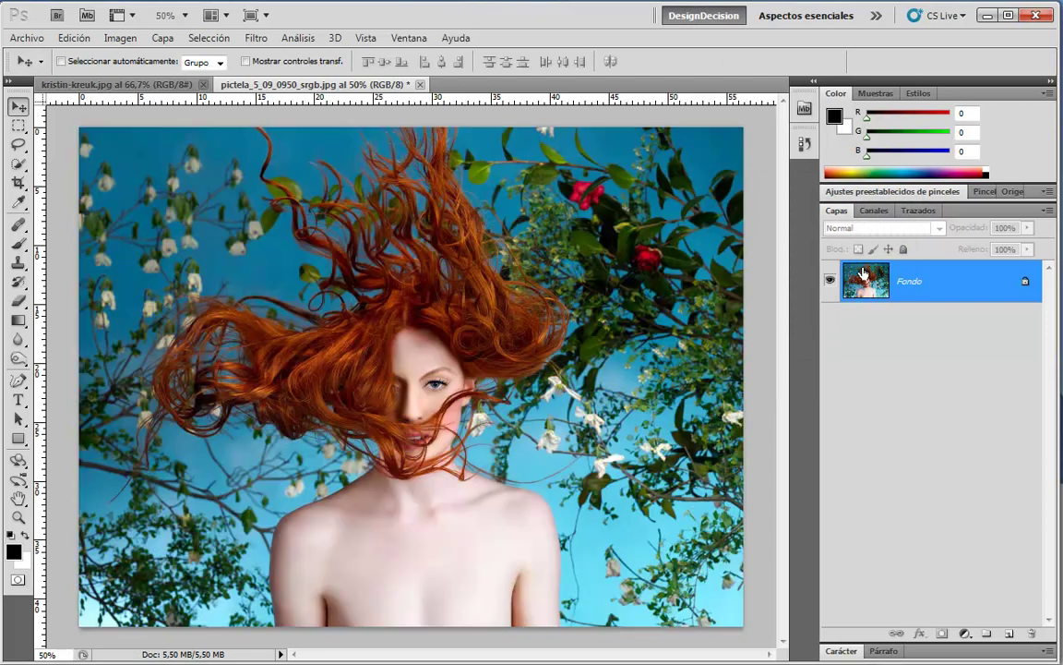
pyautogui.click(137, 37)
pyautogui.moveTo(217, 79)
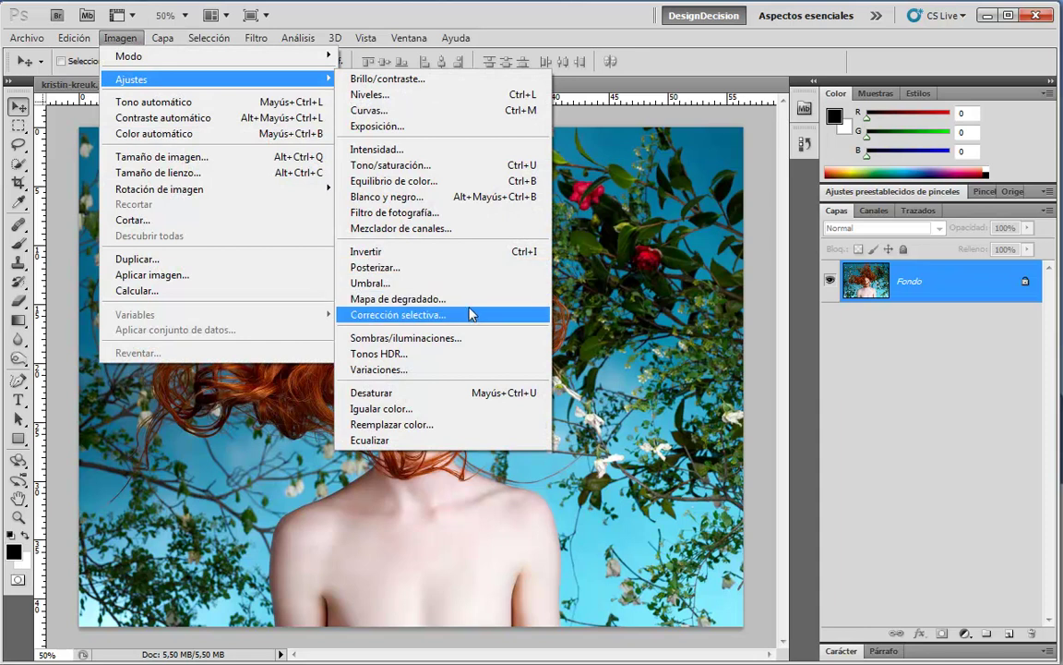
pyautogui.click(464, 319)
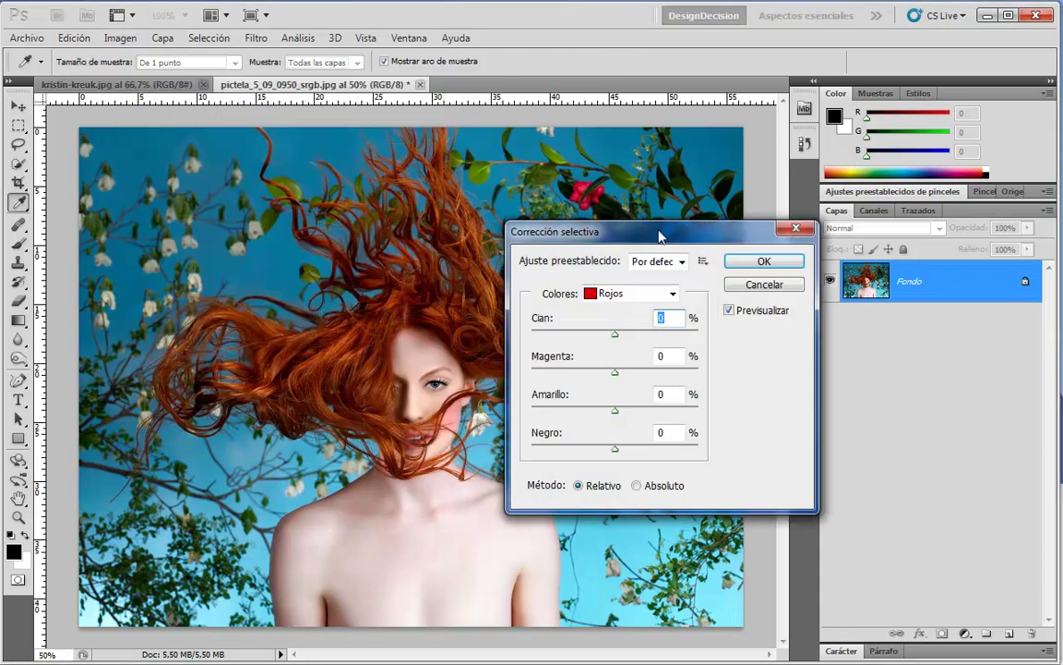
pyautogui.moveTo(660, 231); pyautogui.dragTo(789, 136)
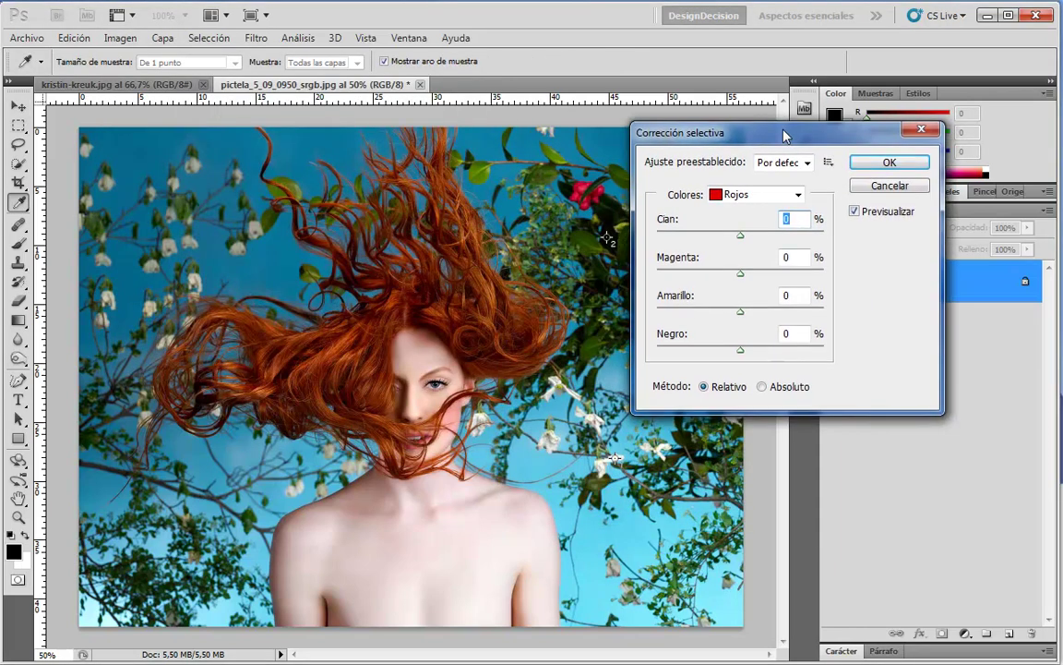
pyautogui.moveTo(738, 146); pyautogui.dragTo(746, 102)
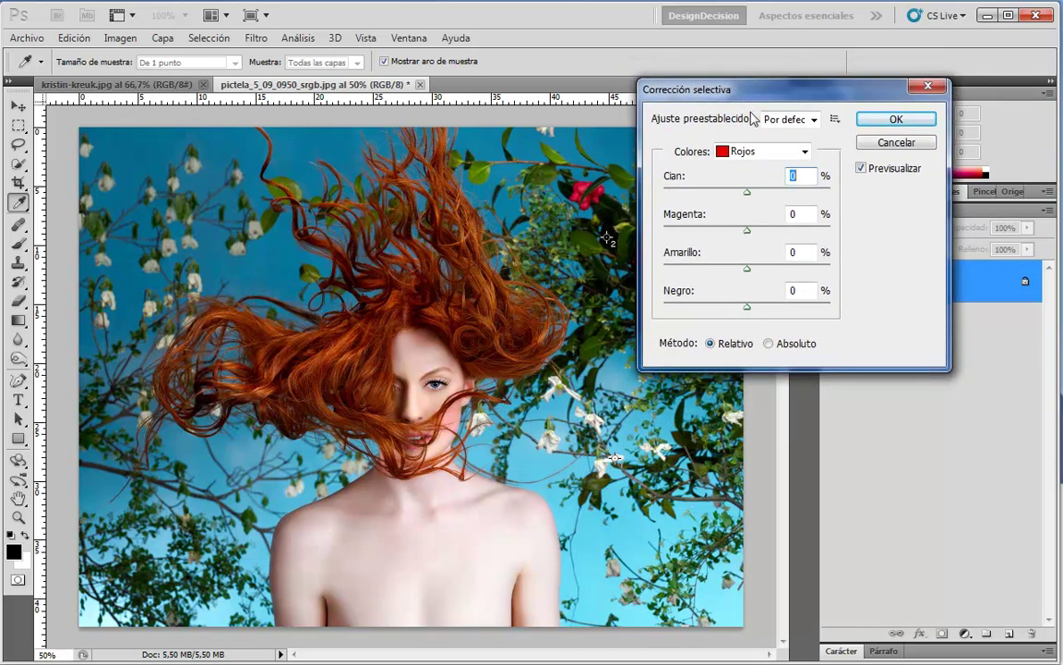
pyautogui.moveTo(749, 191)
pyautogui.mouseDown()
pyautogui.moveTo(652, 198)
pyautogui.moveTo(859, 209)
pyautogui.mouseUp()
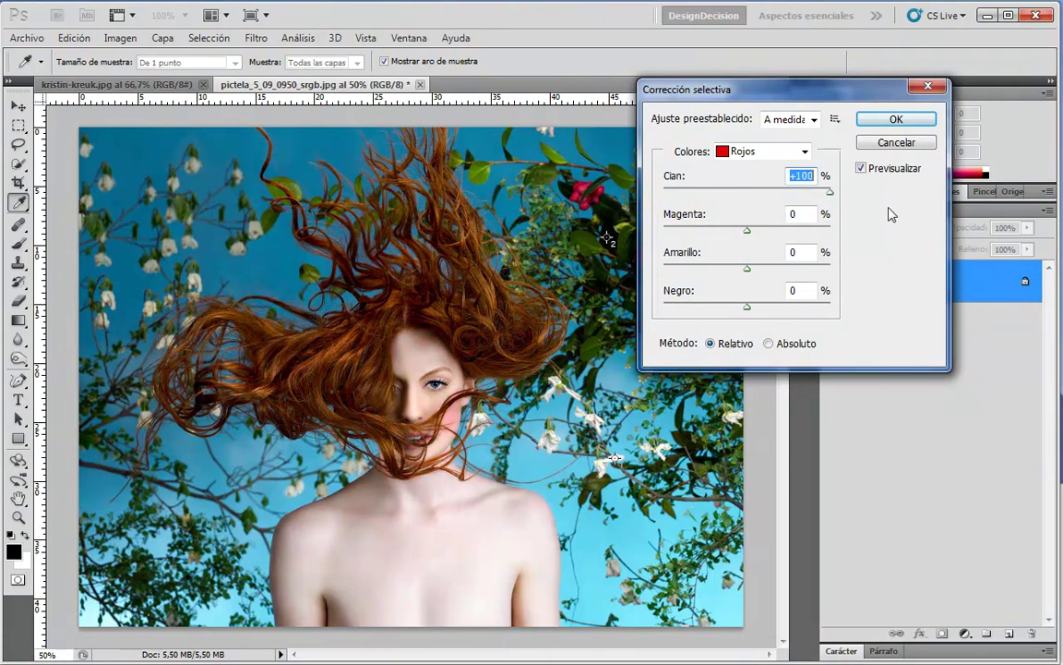
pyautogui.moveTo(830, 191)
pyautogui.mouseDown()
pyautogui.moveTo(743, 208)
pyautogui.moveTo(888, 218)
pyautogui.mouseUp()
# Set cyan in the Cyans to −100, apply, and toggle undo to compare
pyautogui.click(804, 152)
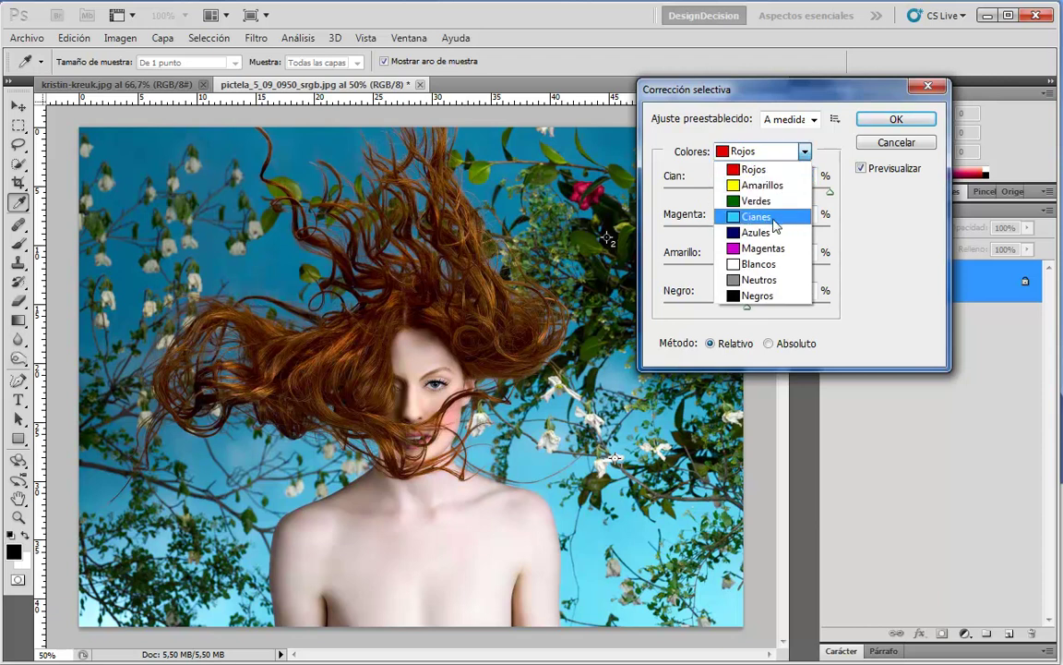
pyautogui.click(766, 216)
pyautogui.moveTo(747, 193); pyautogui.dragTo(646, 205)
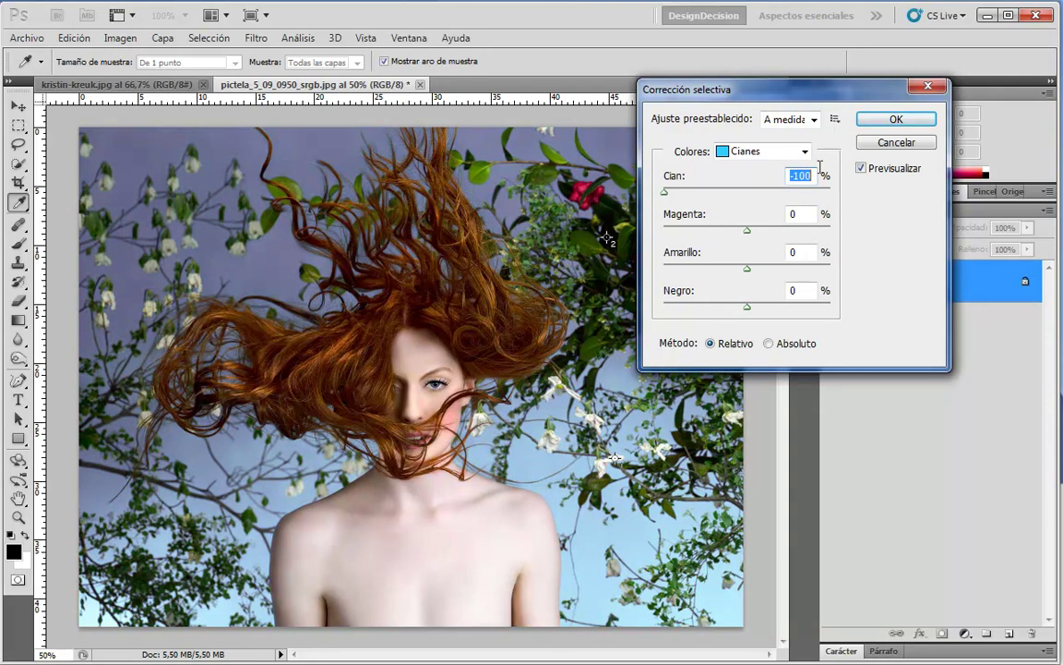
pyautogui.click(893, 120)
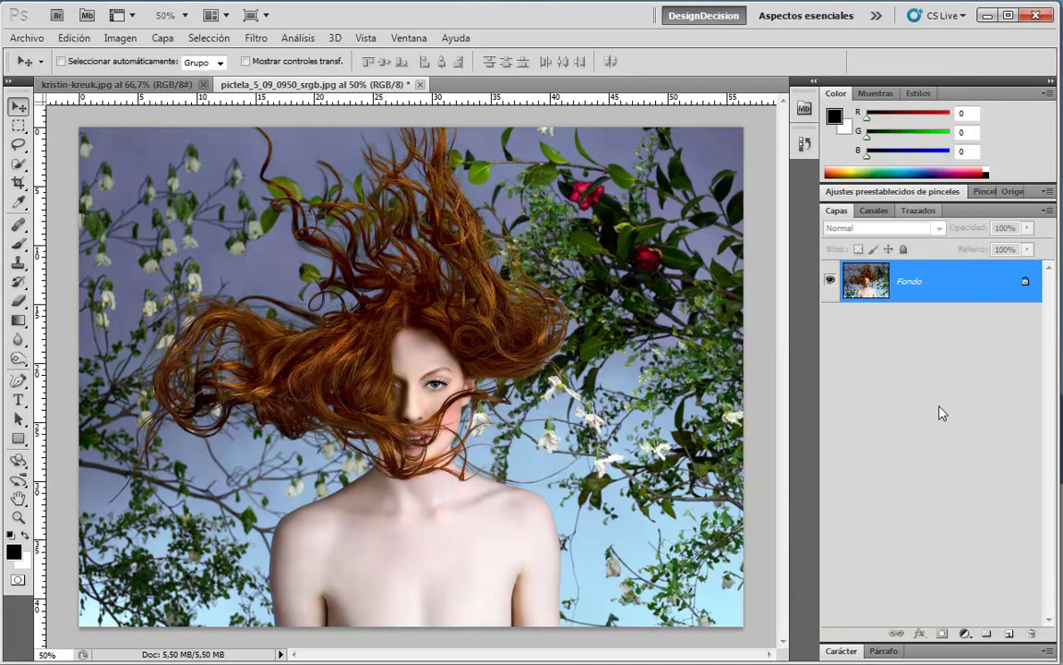
pyautogui.hotkey('ctrl', 'z')
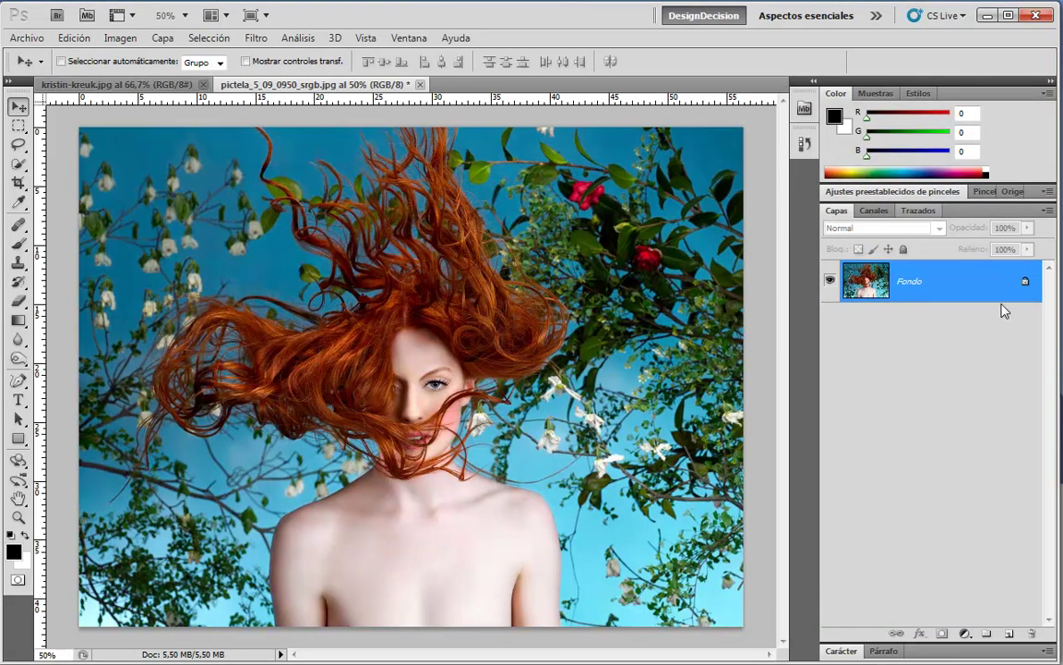
pyautogui.hotkey('ctrl', 'z')
pyautogui.hotkey('ctrl', 'z')
pyautogui.hotkey('ctrl', 'z')
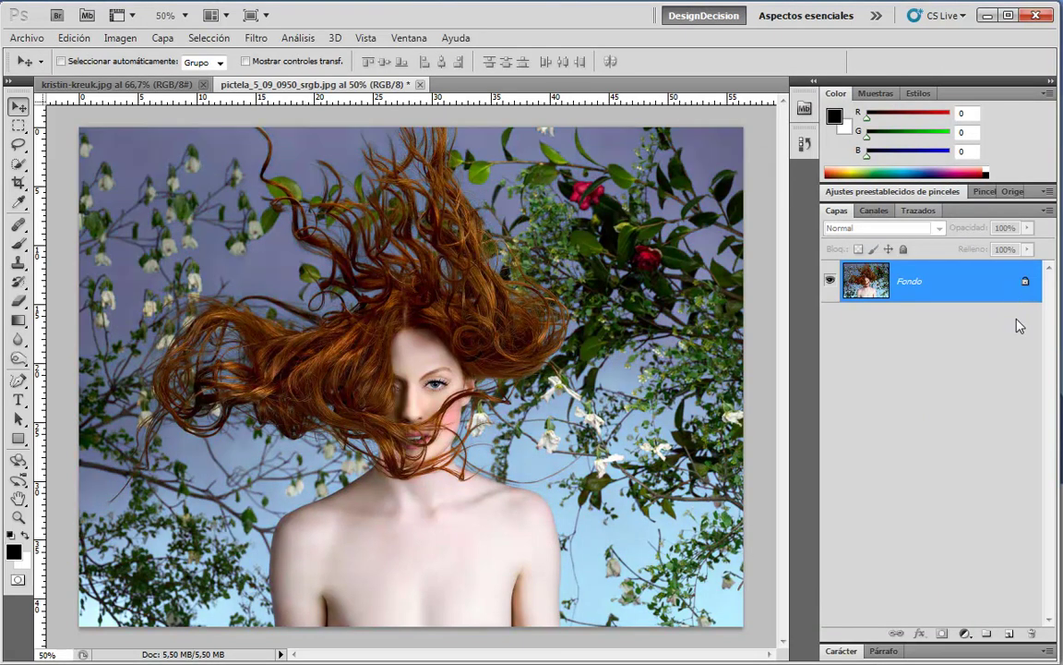